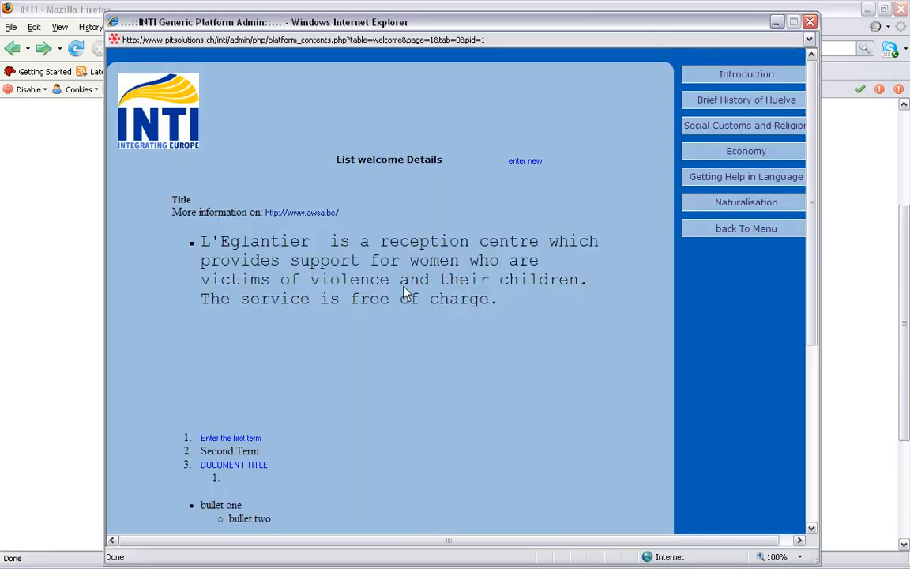
- Open the existing welcome entry for editing
scroll(404, 292, "down", 5)
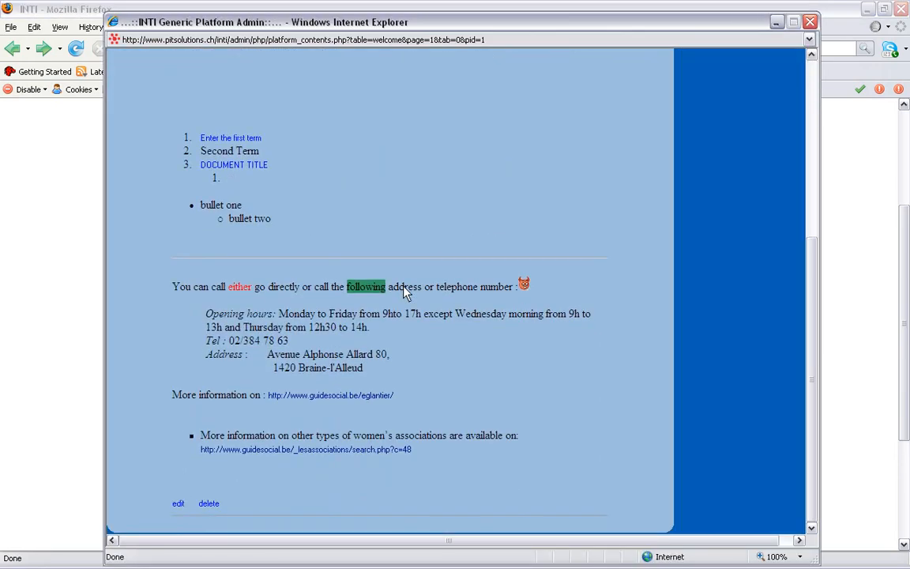
left_click(178, 504)
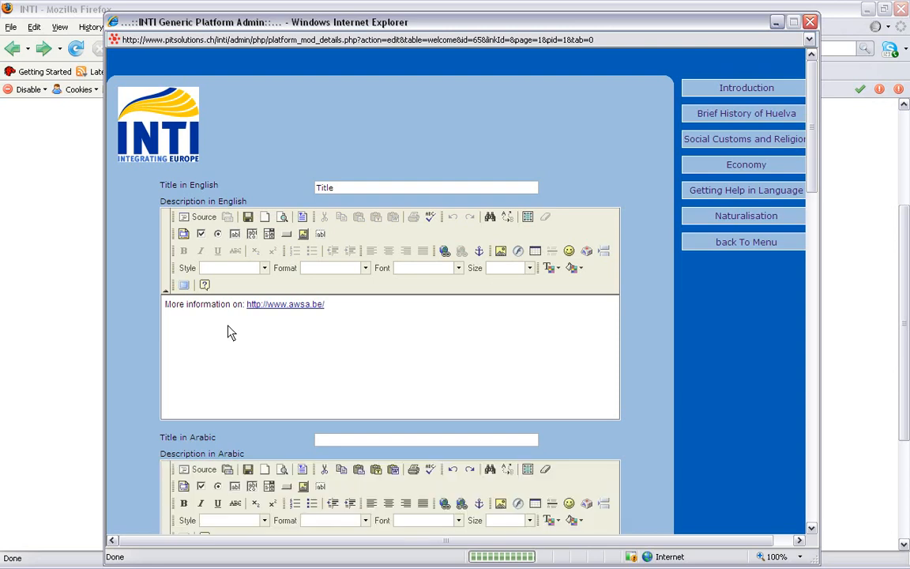
type("L'Eglantier  is a reception centre which provides support for women who are victims of violence and their children. The service is free of charge.")
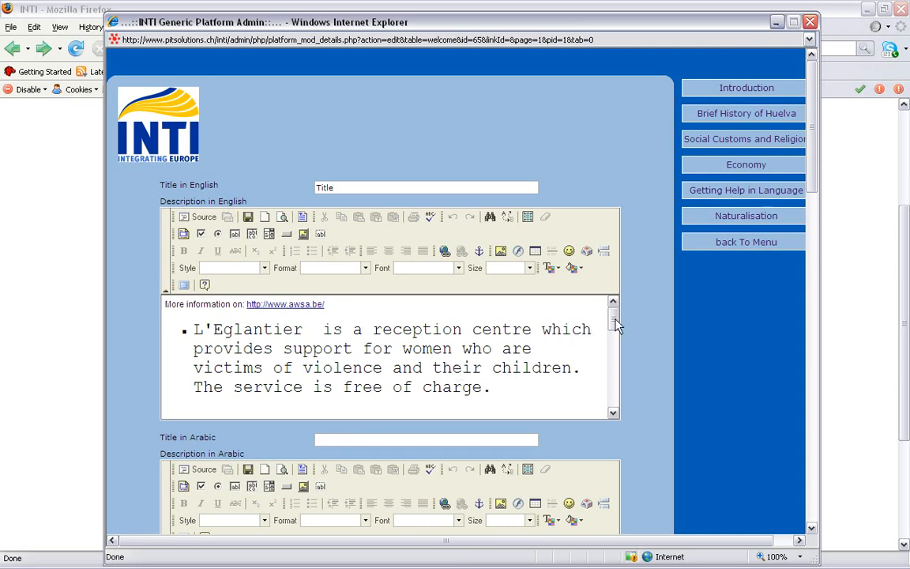
- Start inserting an image at the end of the English description, choosing LOGO.jpg from the server's image files
left_click_drag(616, 324, 614, 396)
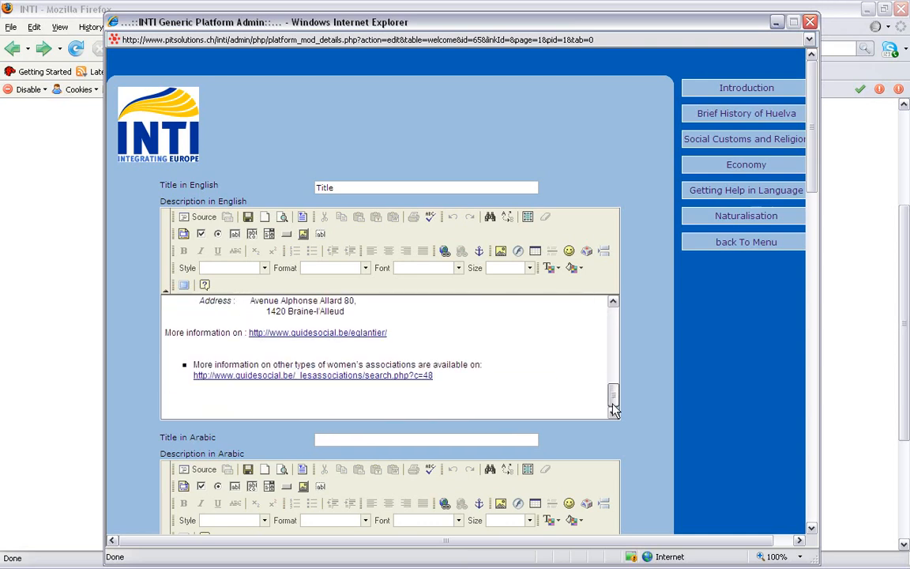
left_click(472, 405)
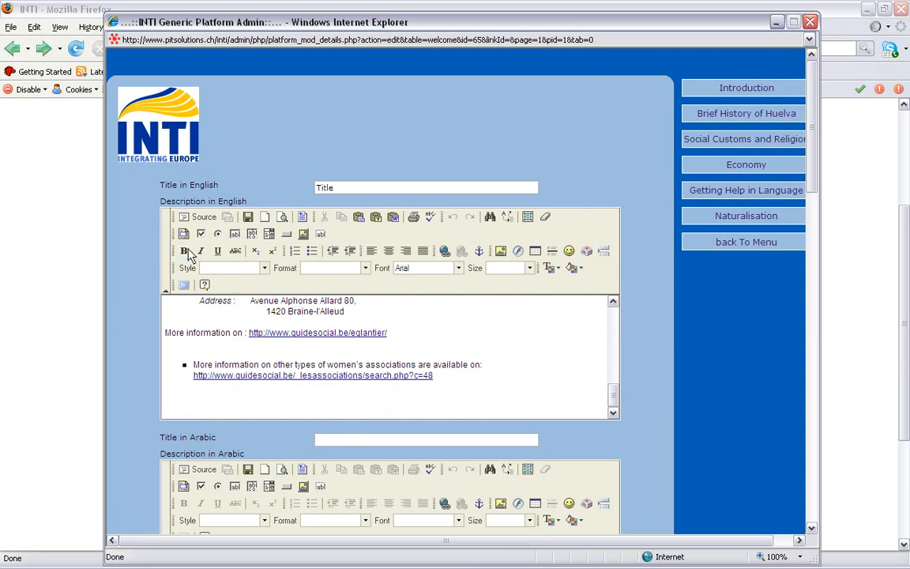
left_click(500, 251)
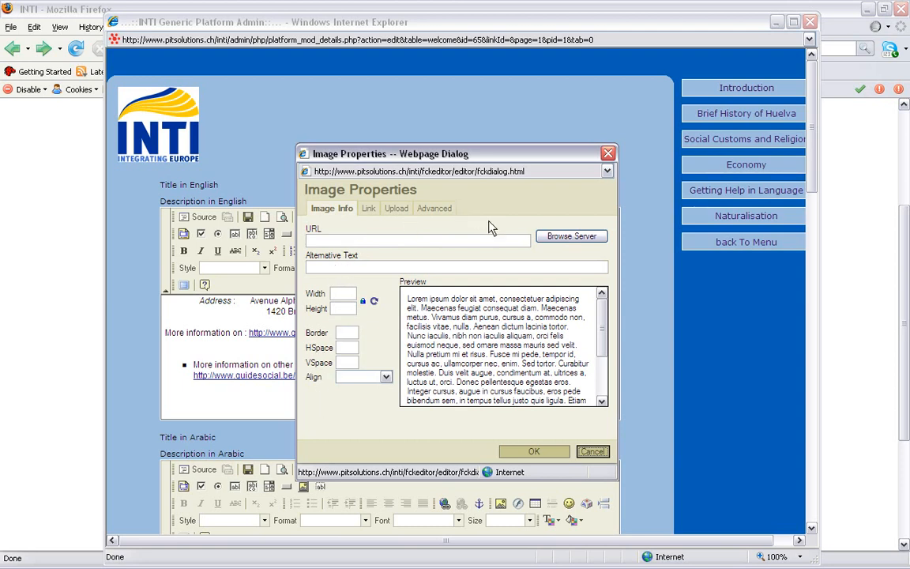
left_click(567, 236)
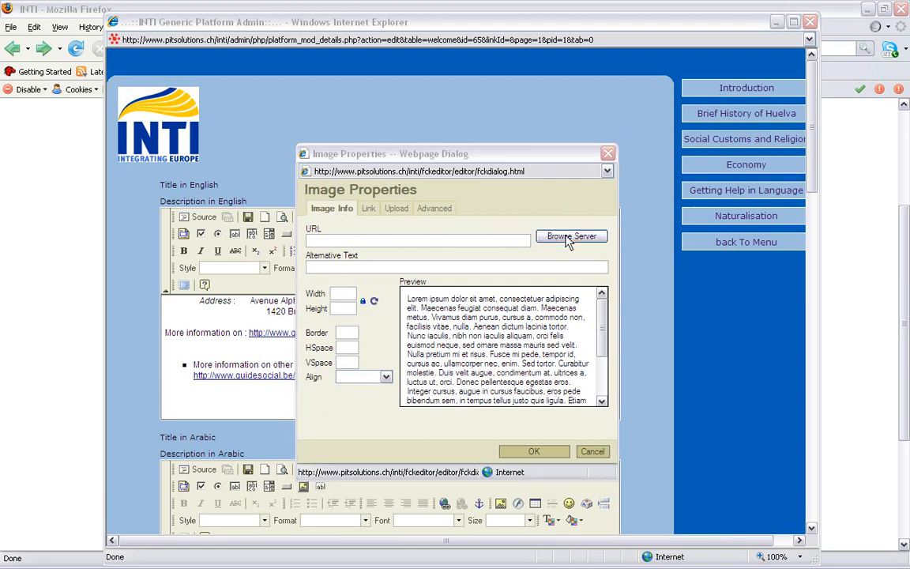
key("alt+Tab")
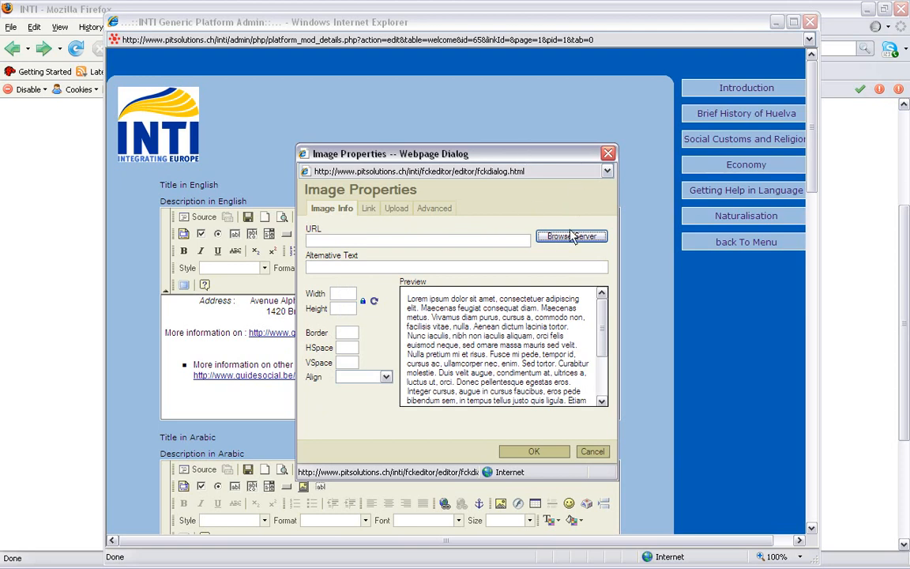
left_click(571, 236)
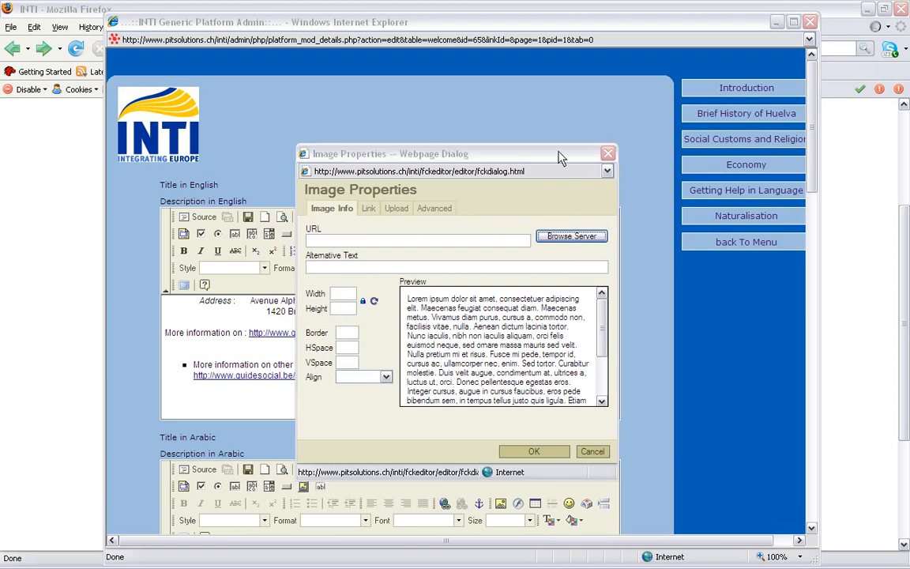
key("alt+Tab")
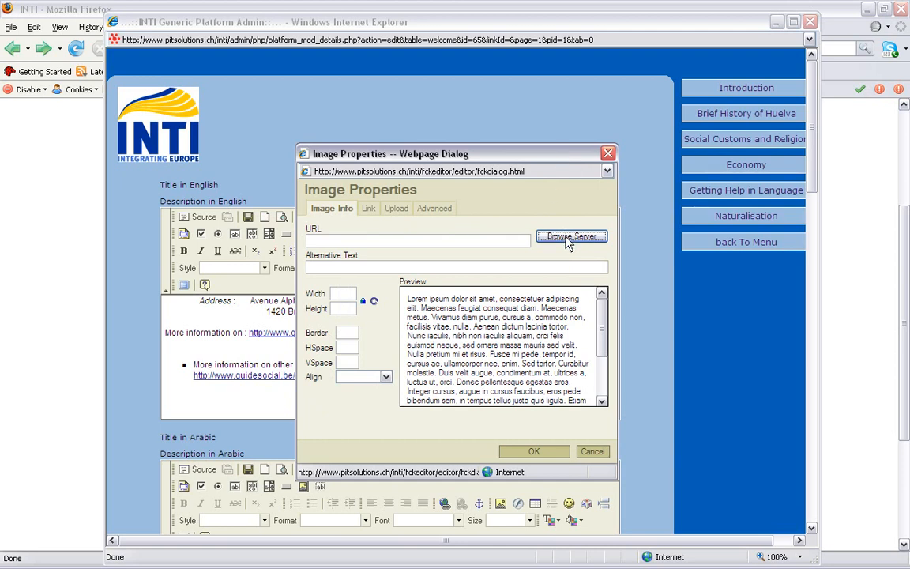
left_click(566, 239)
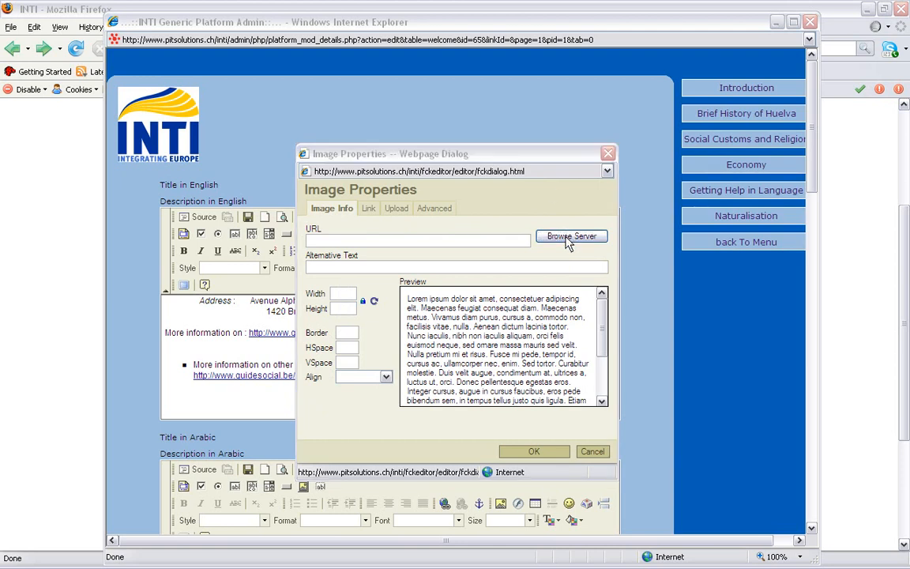
key("alt+Tab")
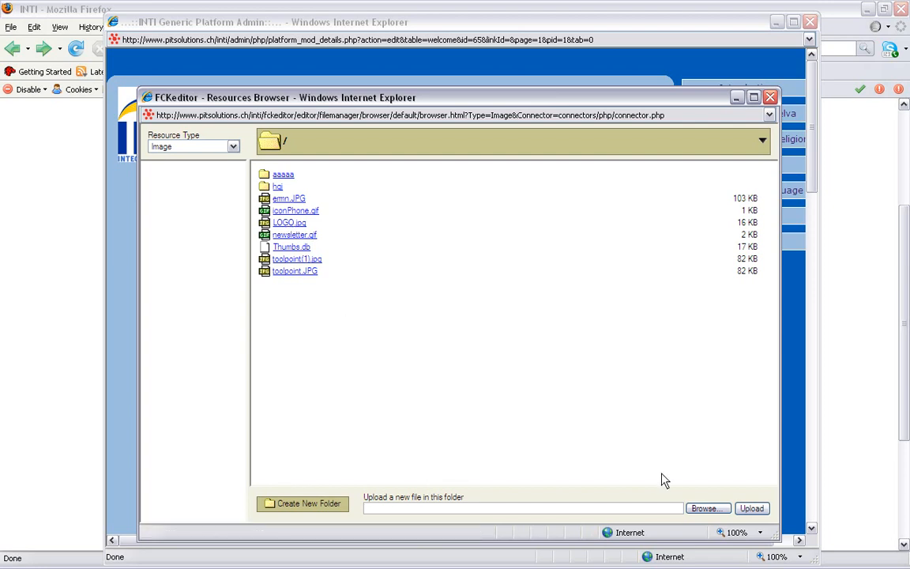
left_click(707, 508)
left_click(289, 223)
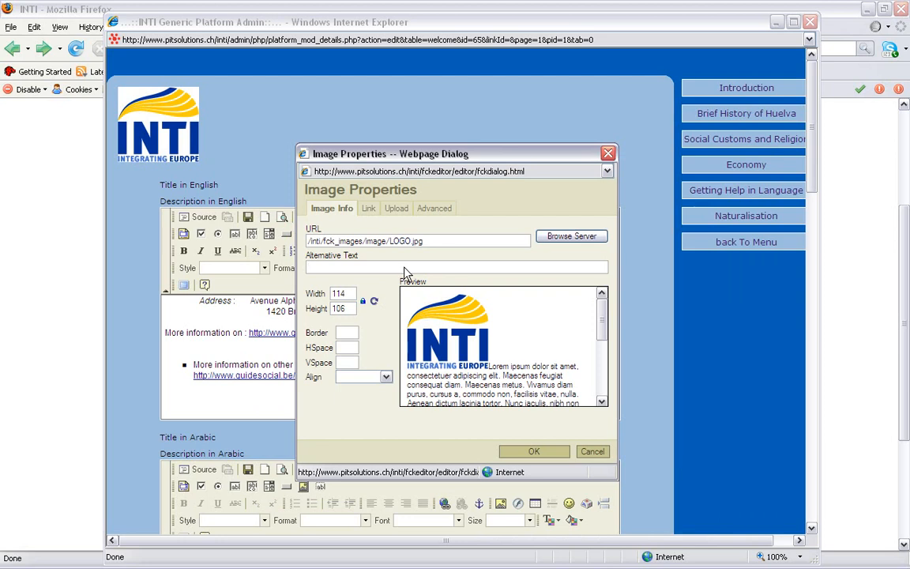
- Set the image's alternative text to "Logo INTI"
type("Logo INTO")
key("BackSpace")
type("I")
- Try out a border, horizontal spacing and a vertical spacing of 9 on the logo, clearing each value again
left_click(345, 335)
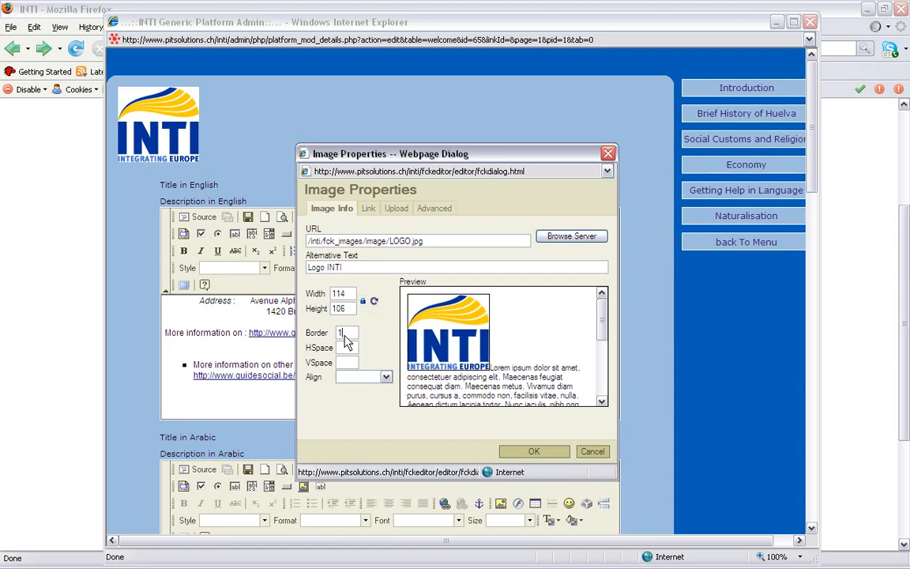
type("2")
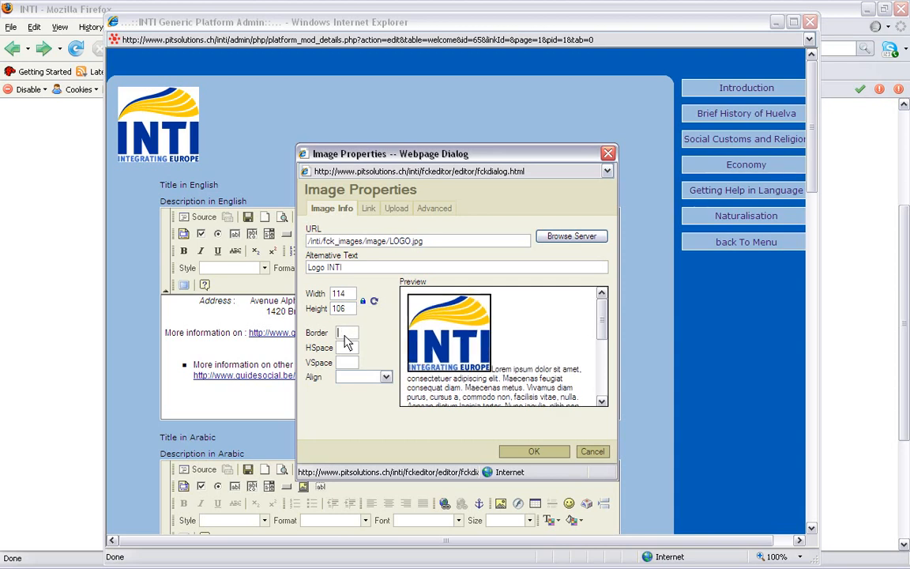
key("BackSpace")
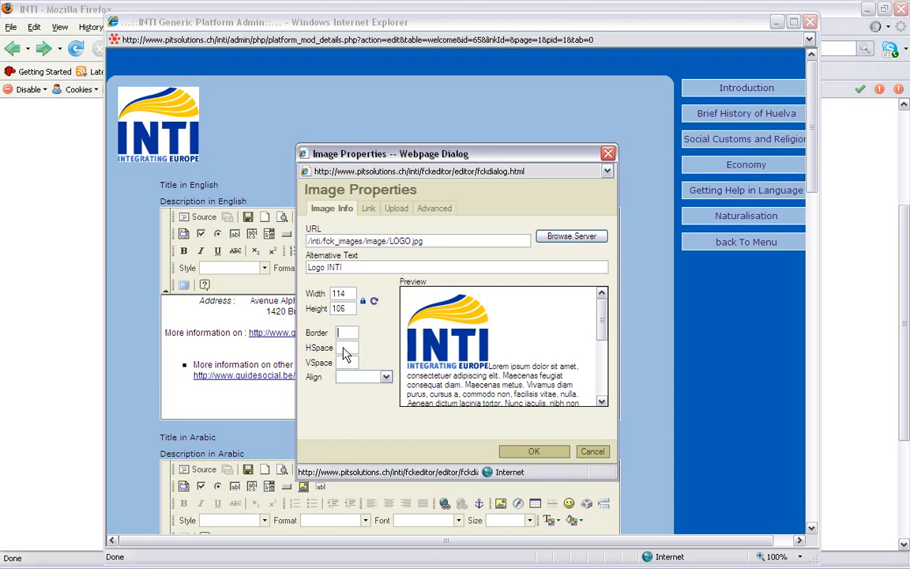
left_click(343, 349)
type("5")
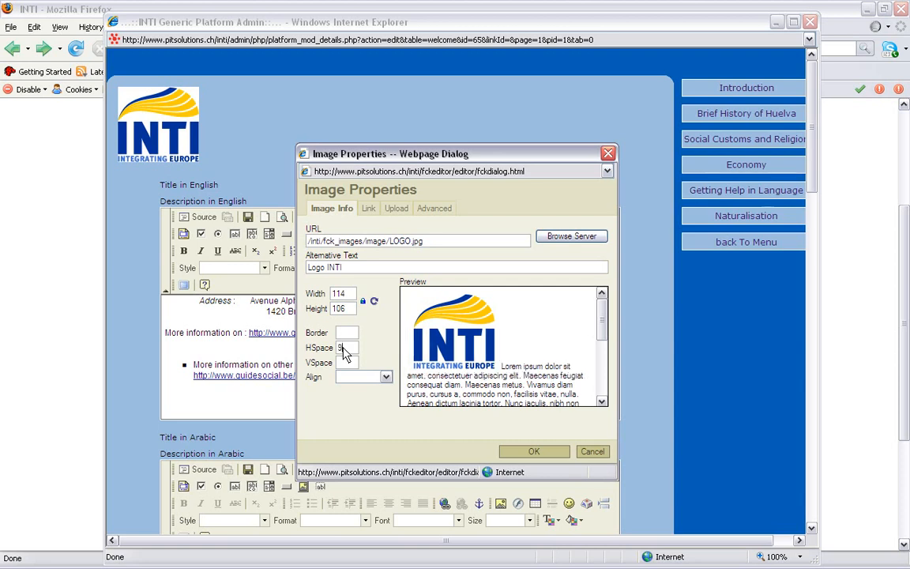
key("BackSpace")
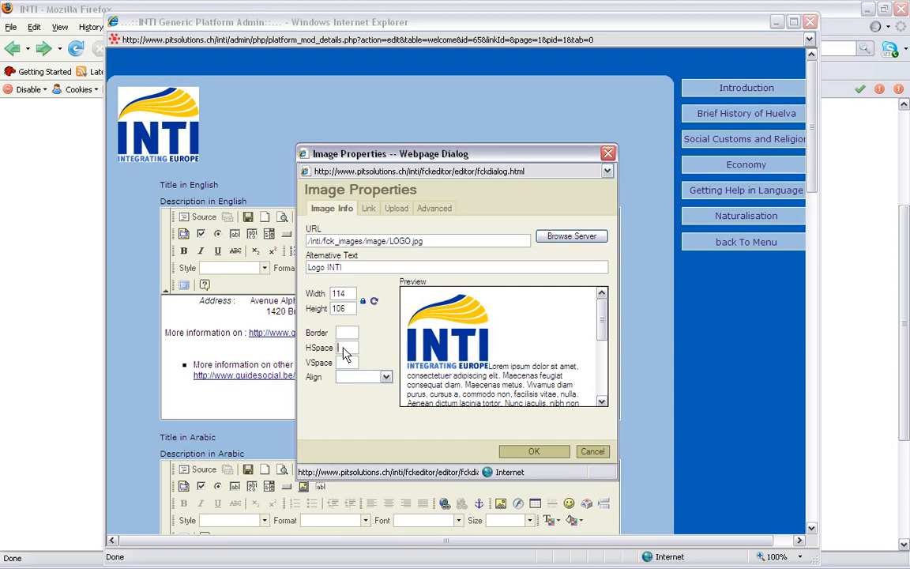
left_click(343, 366)
type("9")
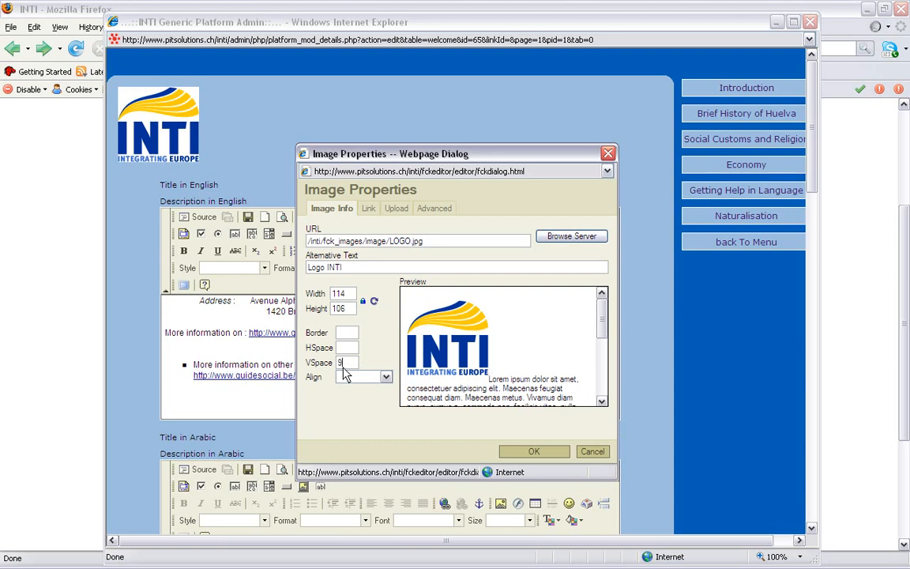
key("BackSpace")
- Preview the Left alignment, set the logo's alignment to Right and insert it into the English description
left_click(384, 377)
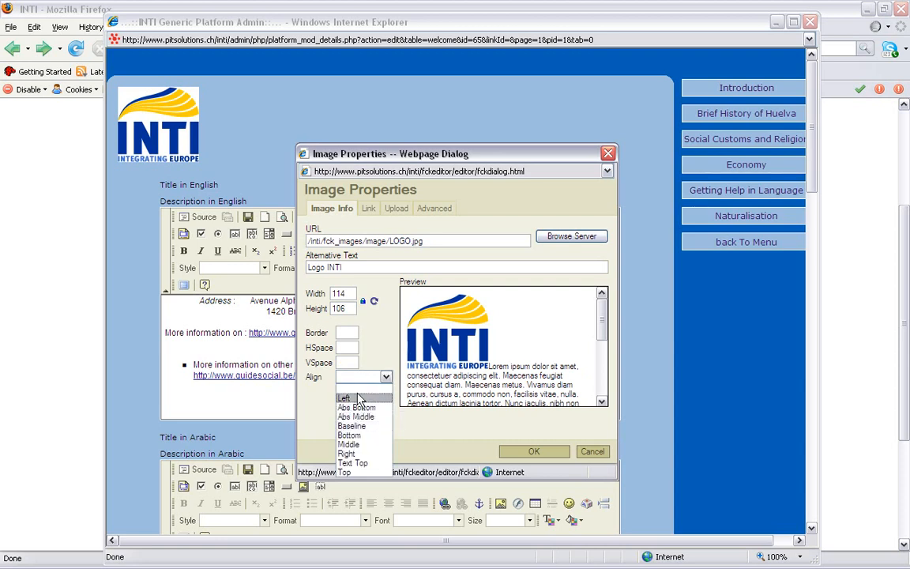
left_click(360, 399)
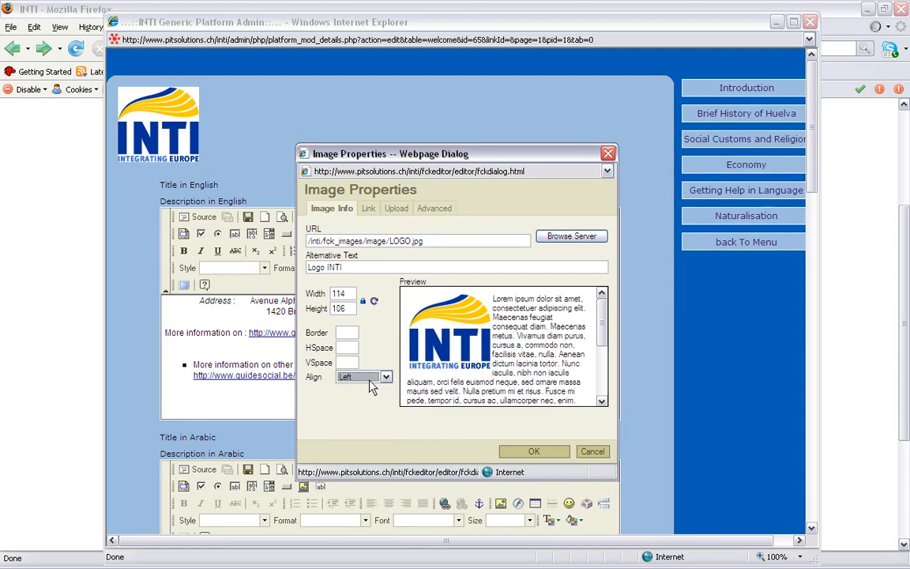
left_click(381, 377)
left_click(353, 498)
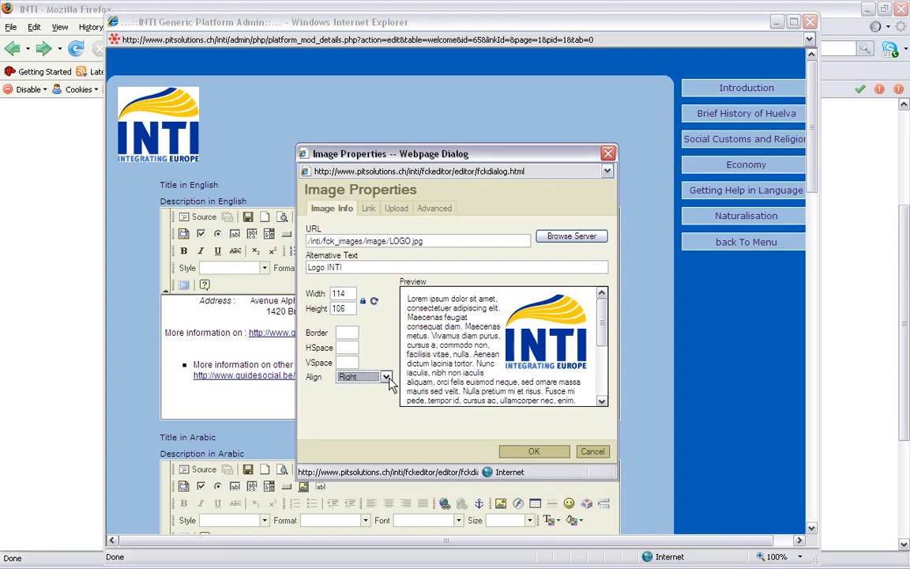
left_click(534, 451)
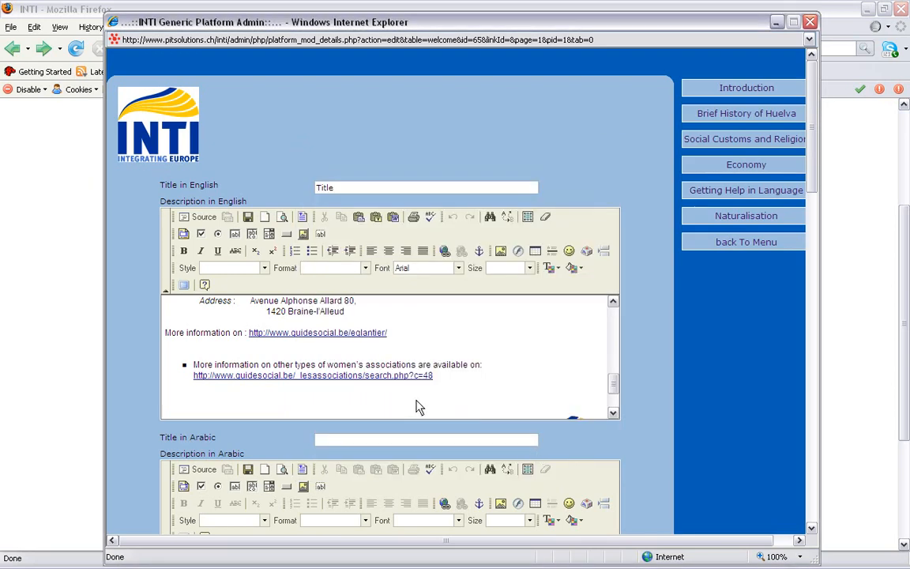
- Change the alignment of the inserted INTI logo to Left in its image properties
left_click(613, 414)
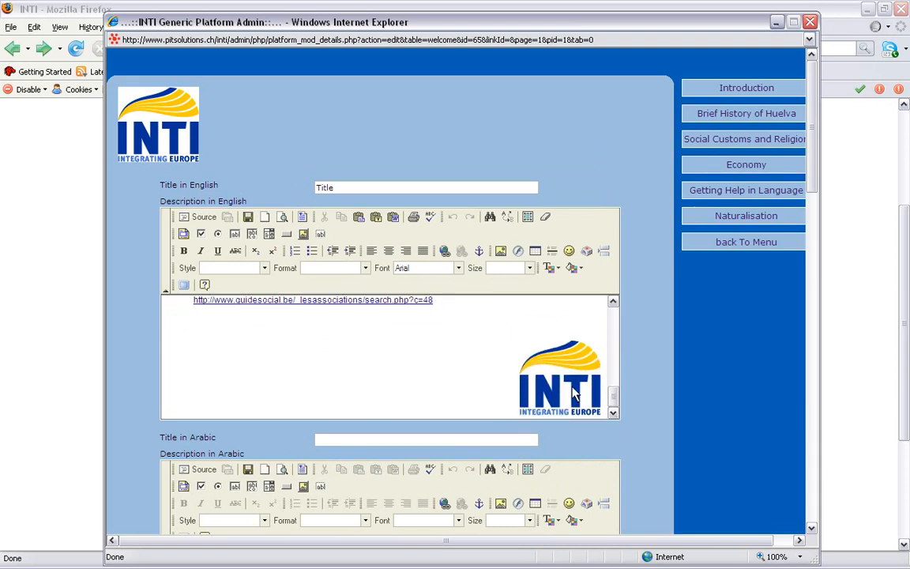
left_click(575, 393)
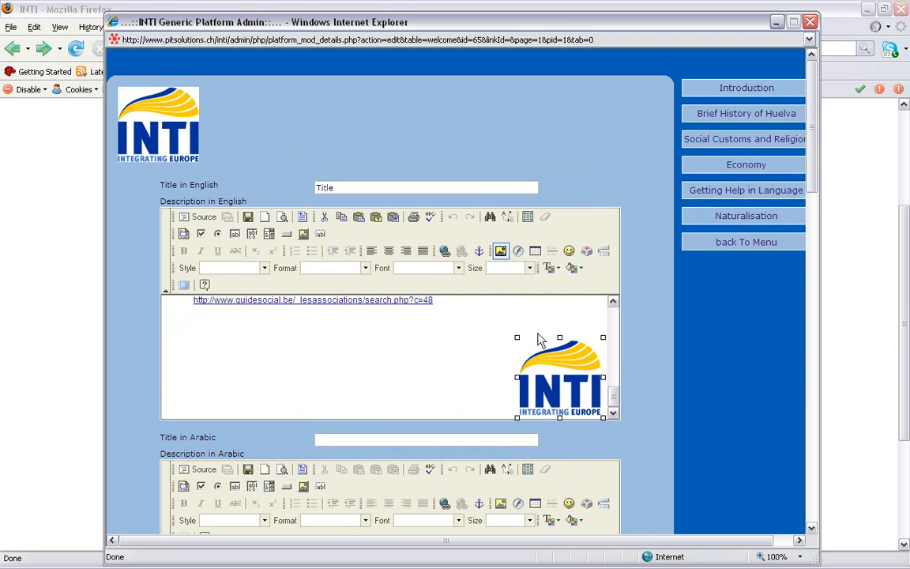
left_click(500, 252)
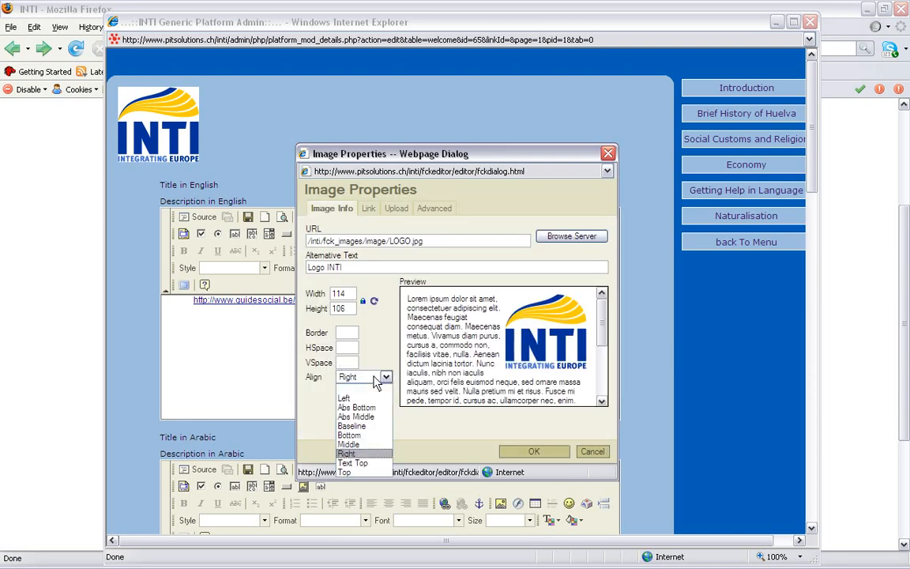
left_click(373, 399)
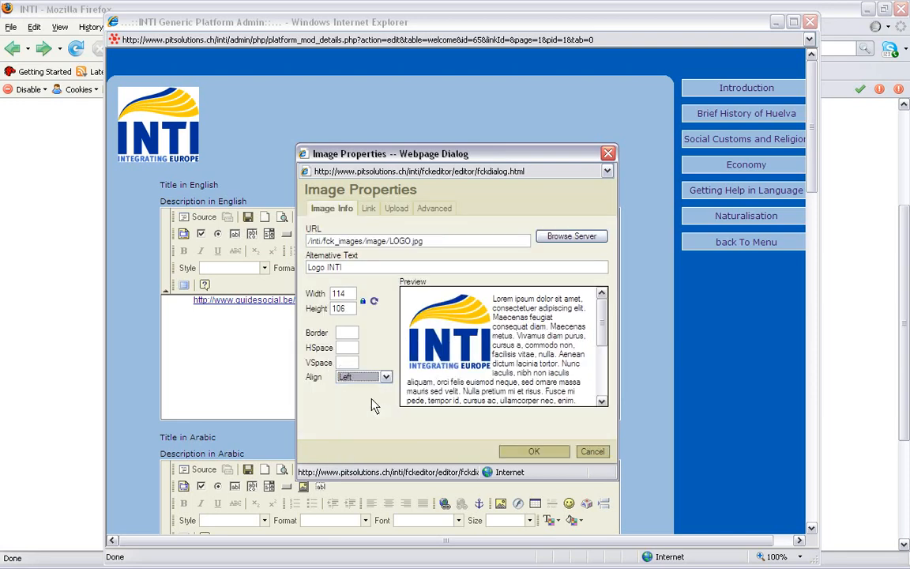
left_click(533, 452)
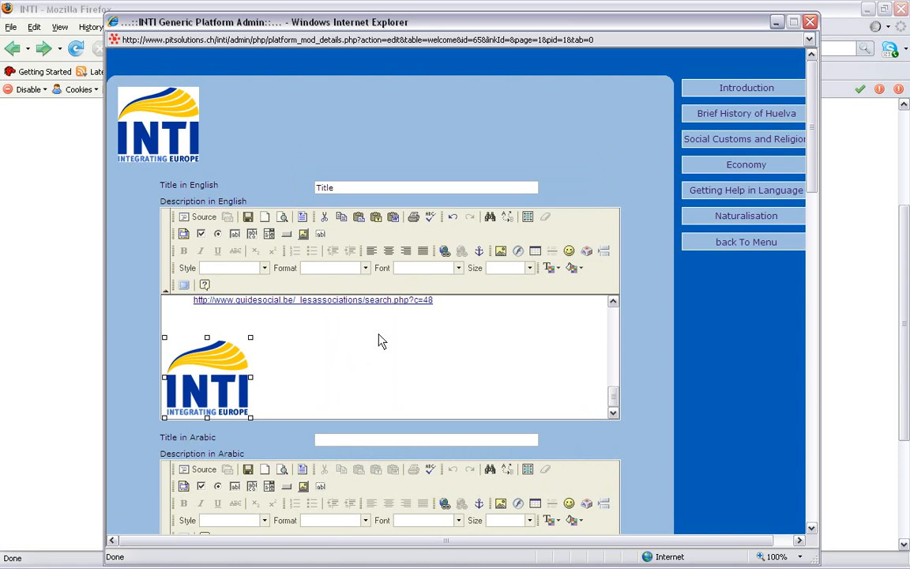
- Add several blank lines by the INTI logo to make room below it in the English description
left_click(378, 340)
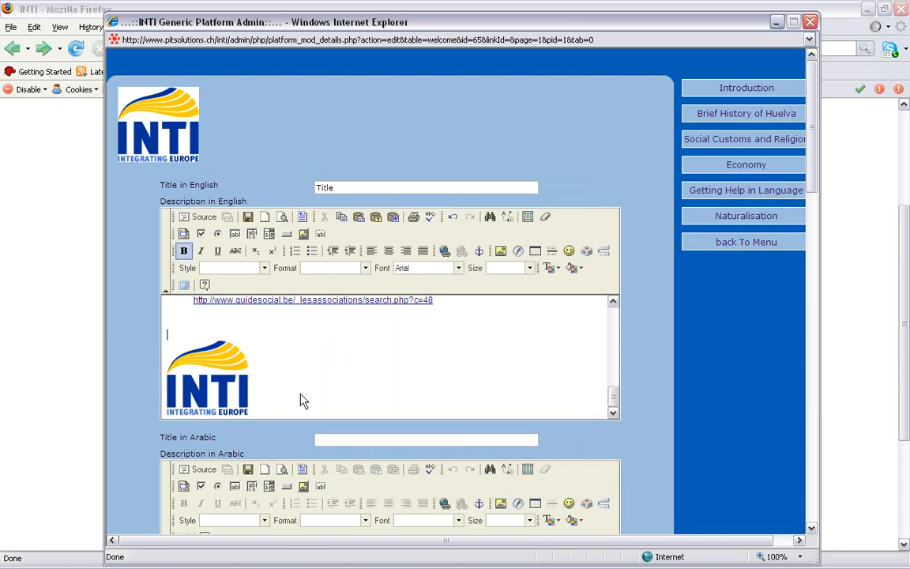
key("Return")
key("Return")
key("Return")
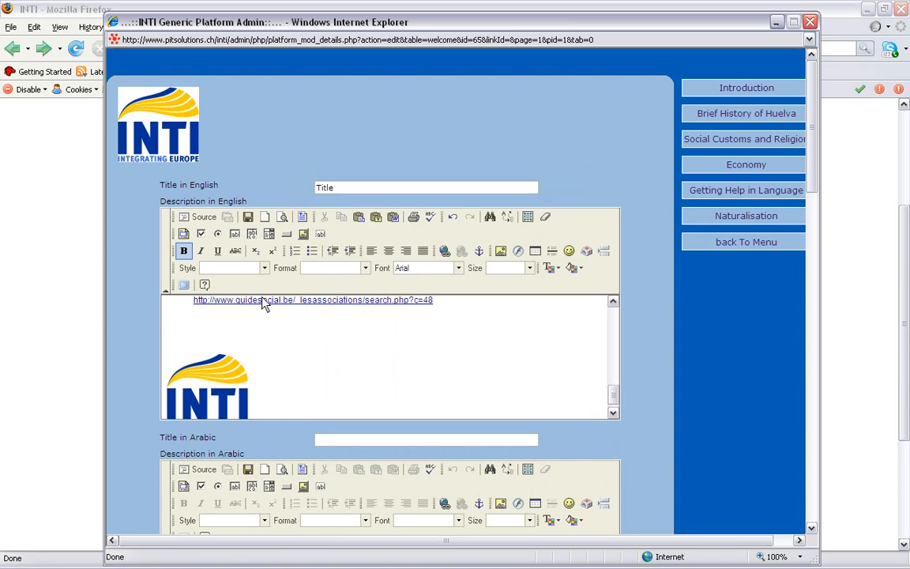
key("Return")
key("Return")
key("Return")
key("Return")
key("Return")
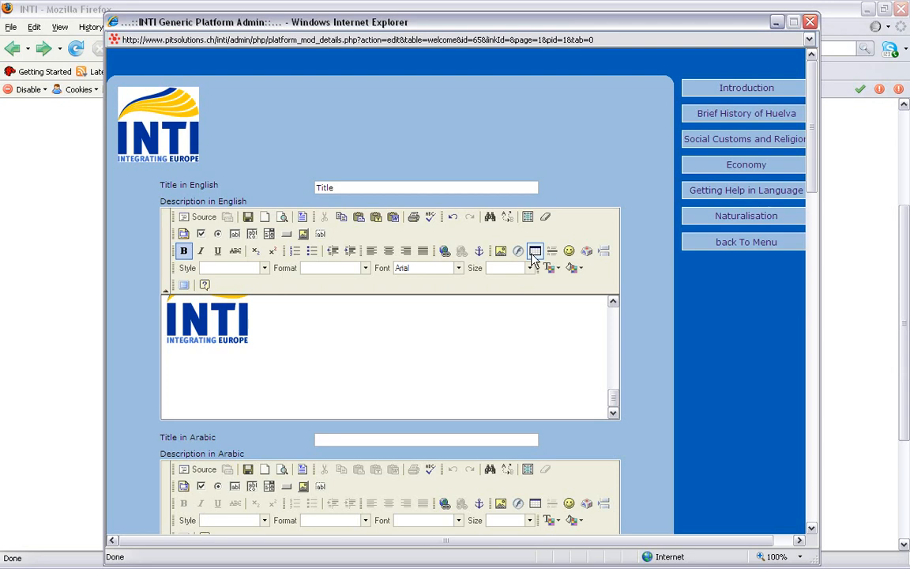
- Set up a new table in the English description with 5 rows and a width of 90 percent
left_click(534, 251)
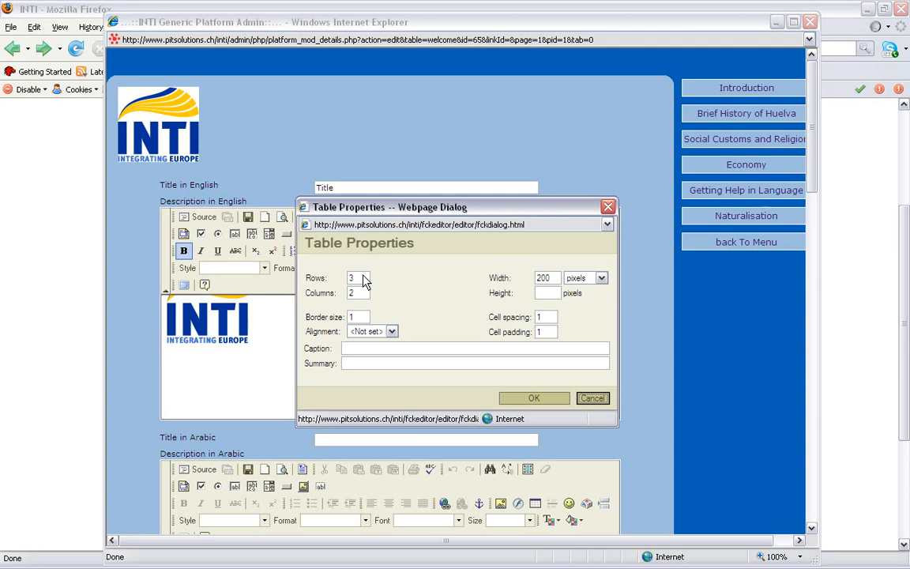
double_click(362, 279)
type("5")
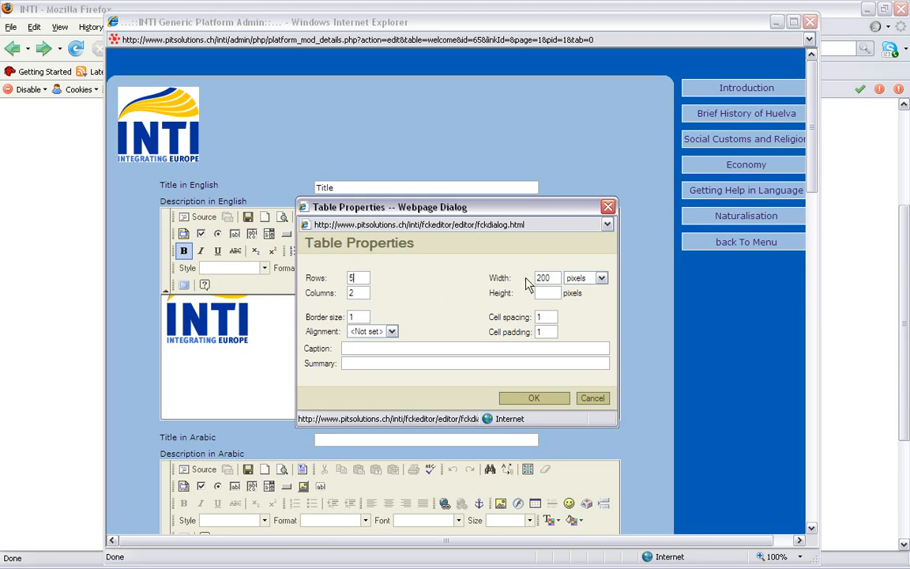
left_click(600, 280)
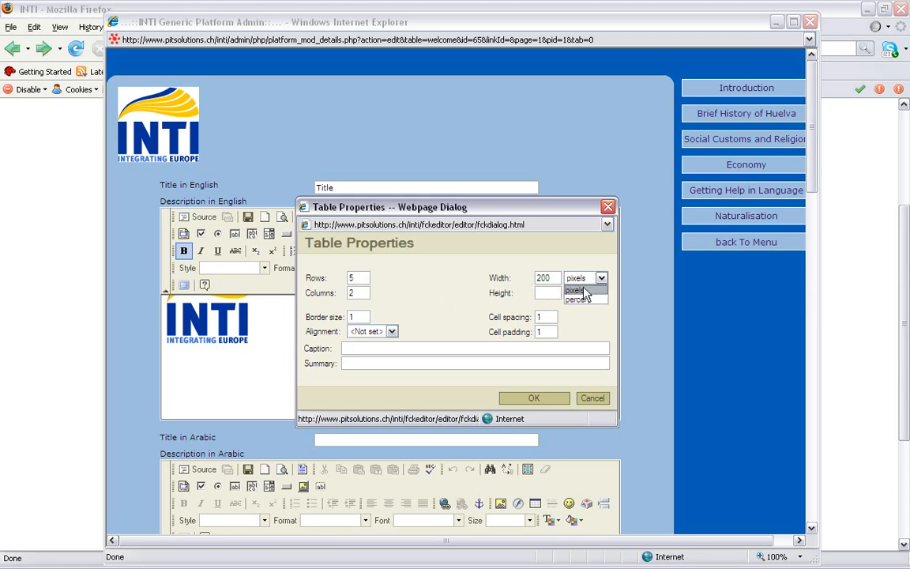
left_click(585, 299)
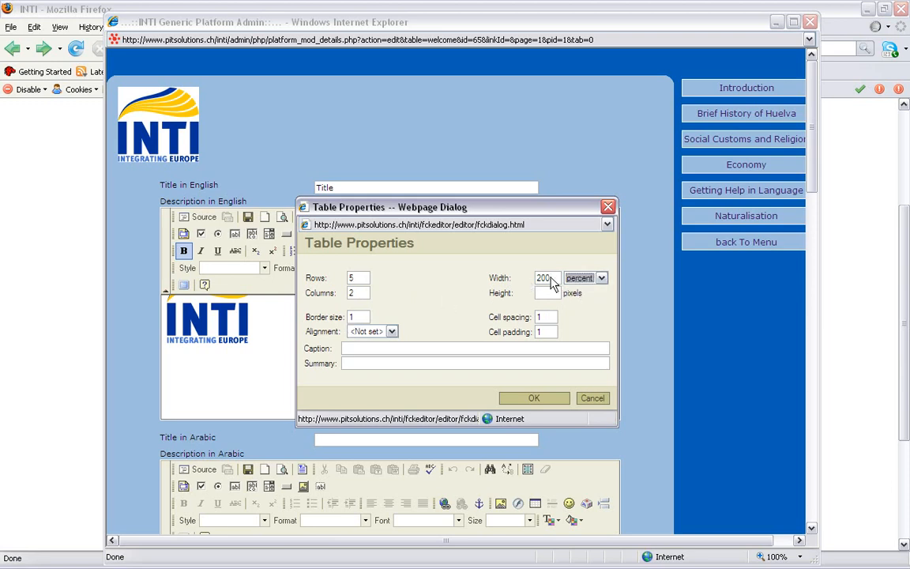
double_click(551, 276)
type("90")
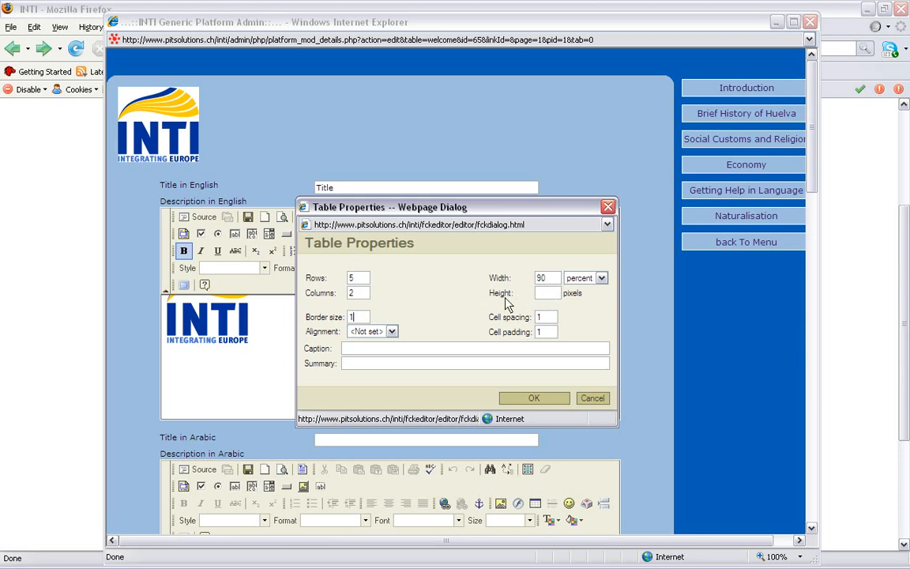
- Give the new table Center alignment and the caption "Caption", and insert it below the logo
left_click(553, 333)
left_click(391, 332)
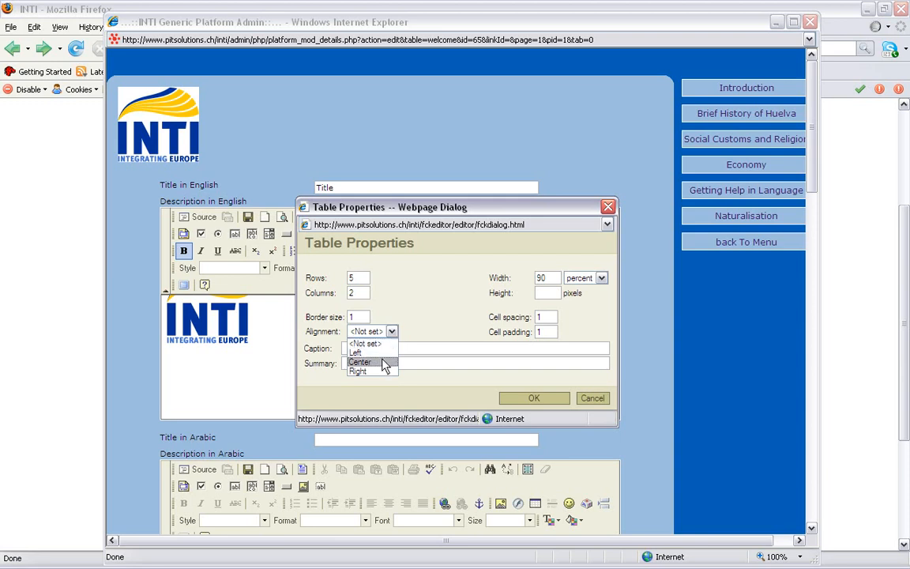
left_click(384, 362)
left_click(536, 400)
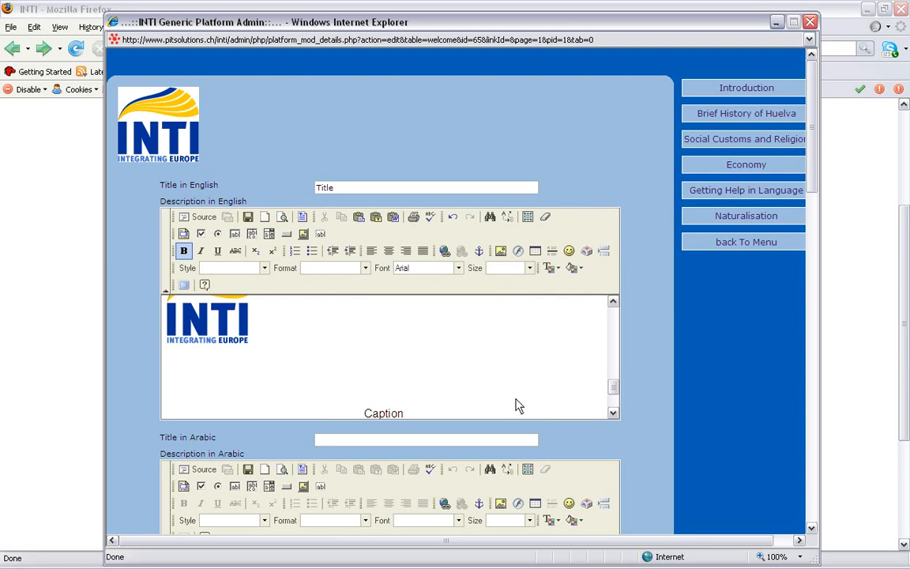
- Enter "Add your text" and "column 2" in the two cells of the table's first row
scroll(614, 412, "down", 3)
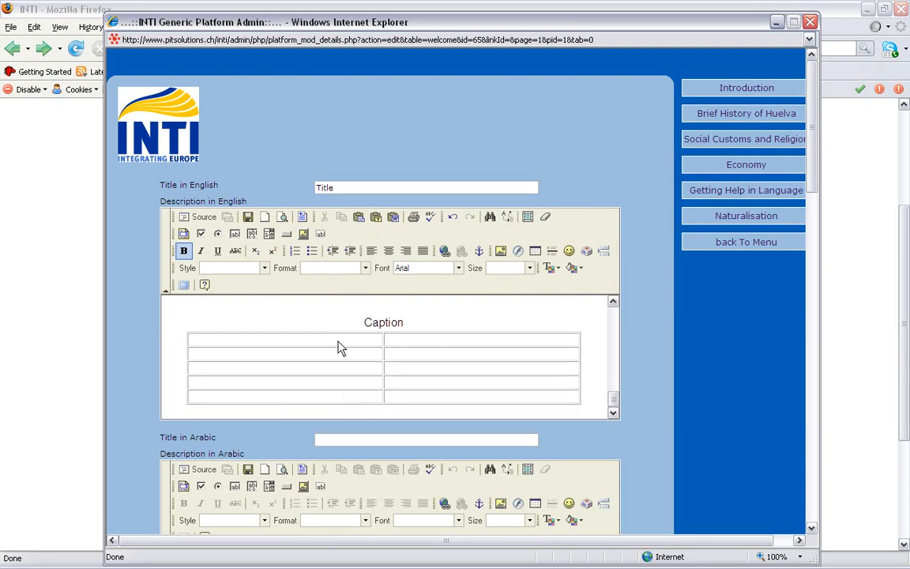
left_click(338, 342)
type("Add your text")
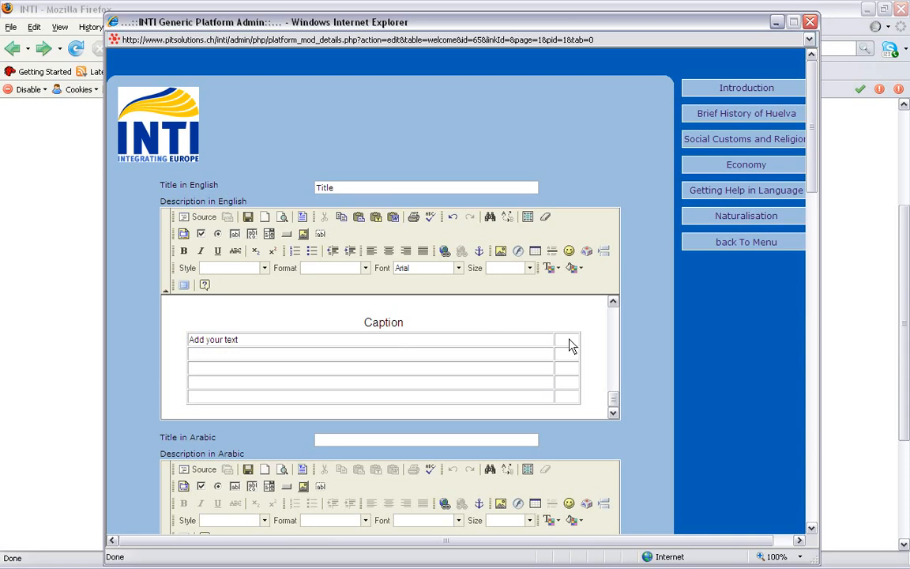
type("column 2")
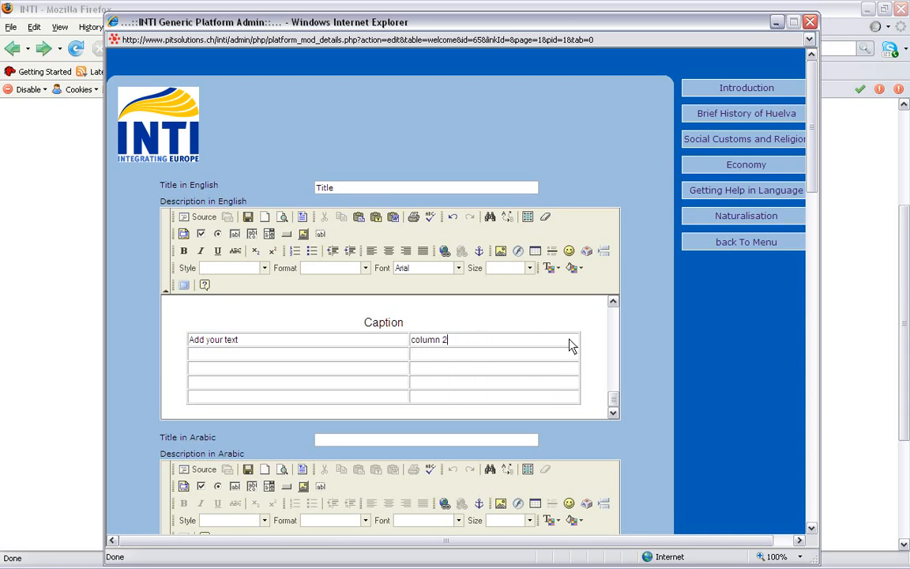
- Replace the text in the table's first cell with "Column 1"
triple_click(301, 339)
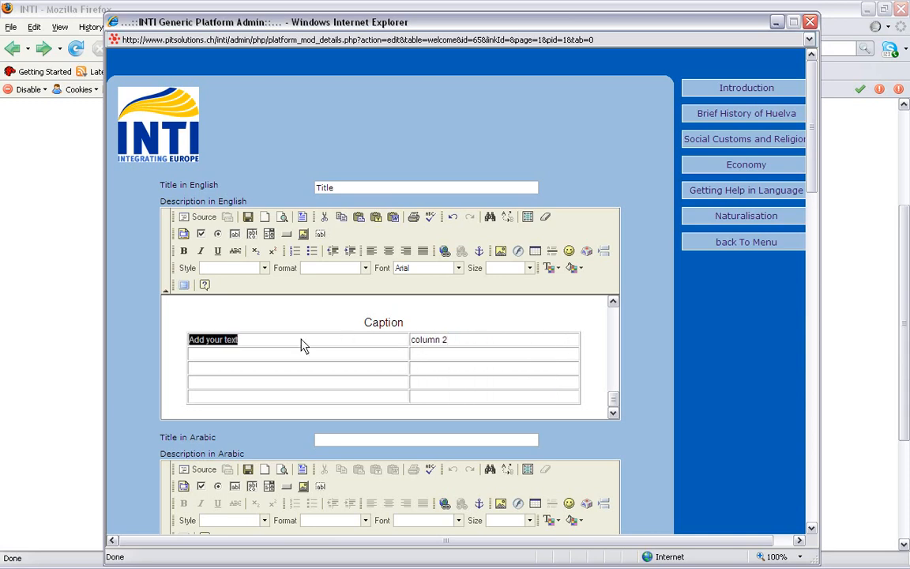
left_click(301, 340)
triple_click(301, 340)
type("Column 1")
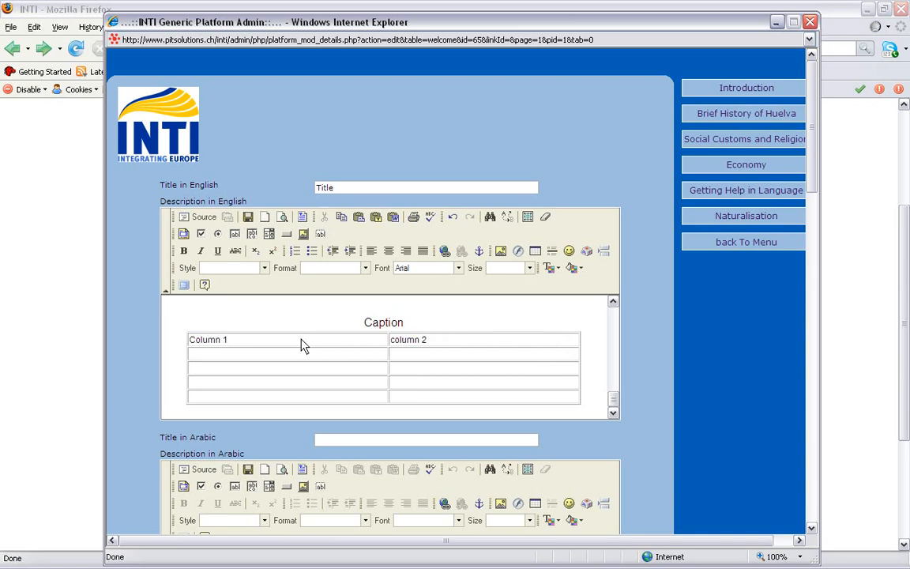
- Format the "Column 1" heading as bold, red text in medium size
triple_click(243, 346)
left_click(183, 252)
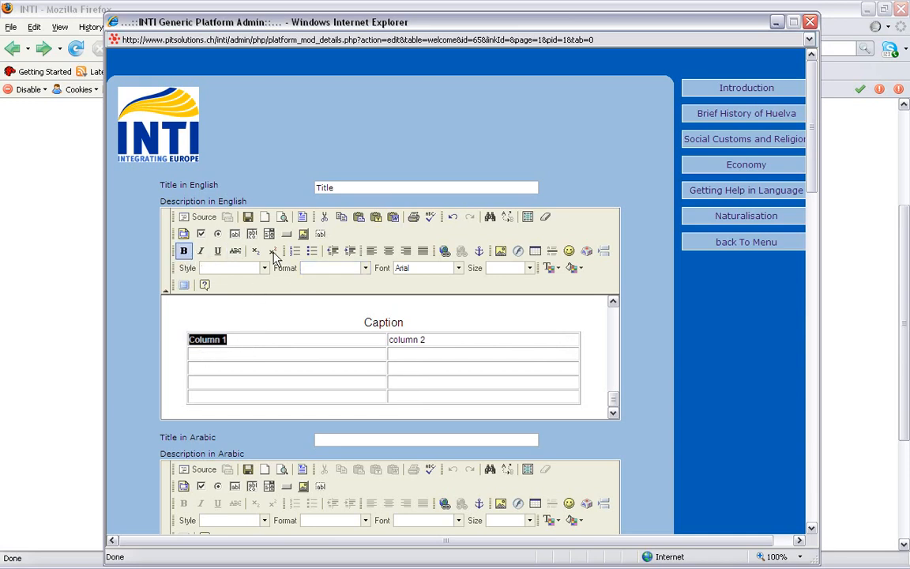
left_click(558, 269)
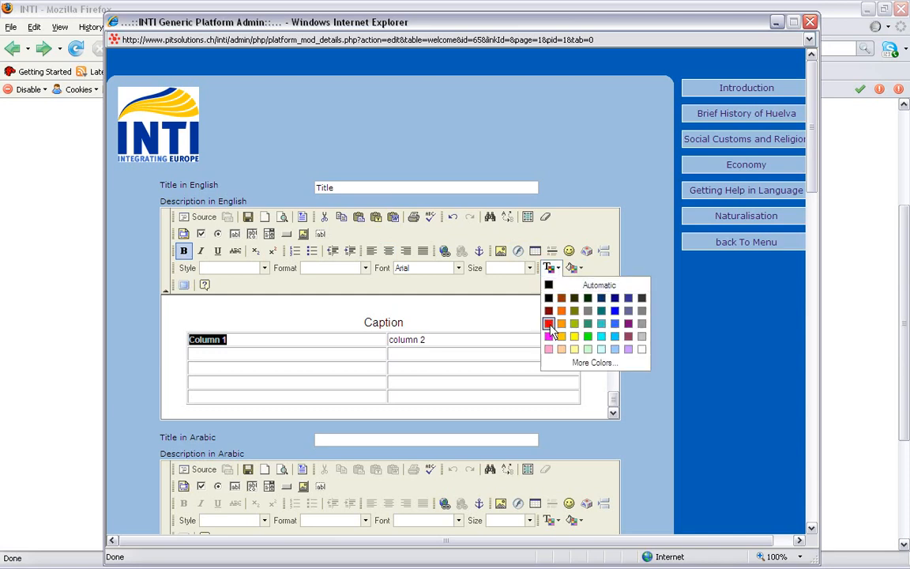
left_click(545, 330)
left_click(517, 270)
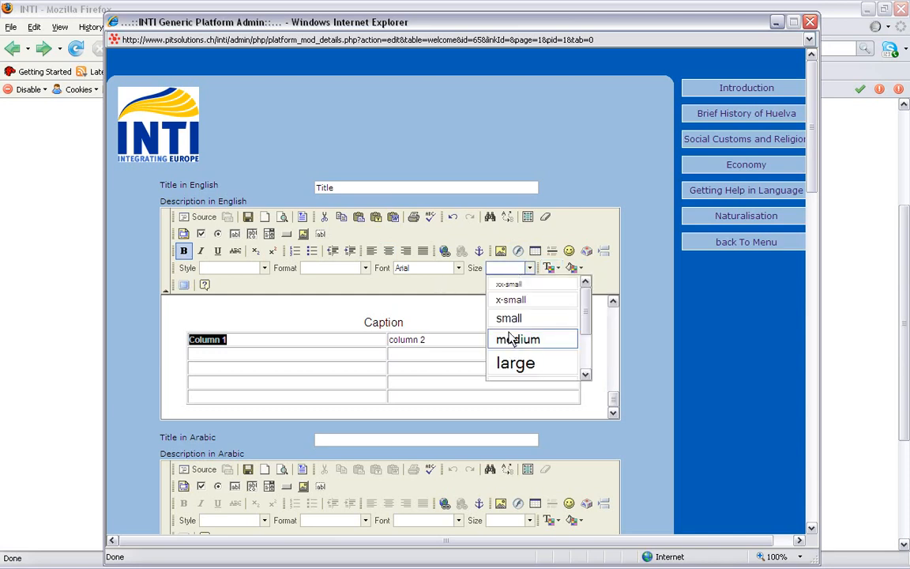
left_click(502, 339)
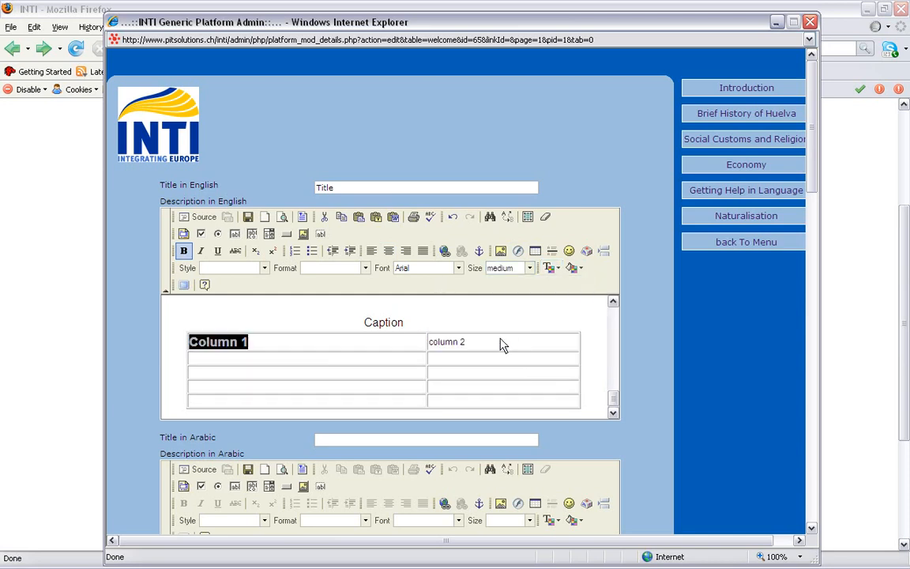
- Fill the table's second row with "entry one" and "description", and enter "contact 2" in the first cell of the third row
left_click(275, 367)
type("entry one")
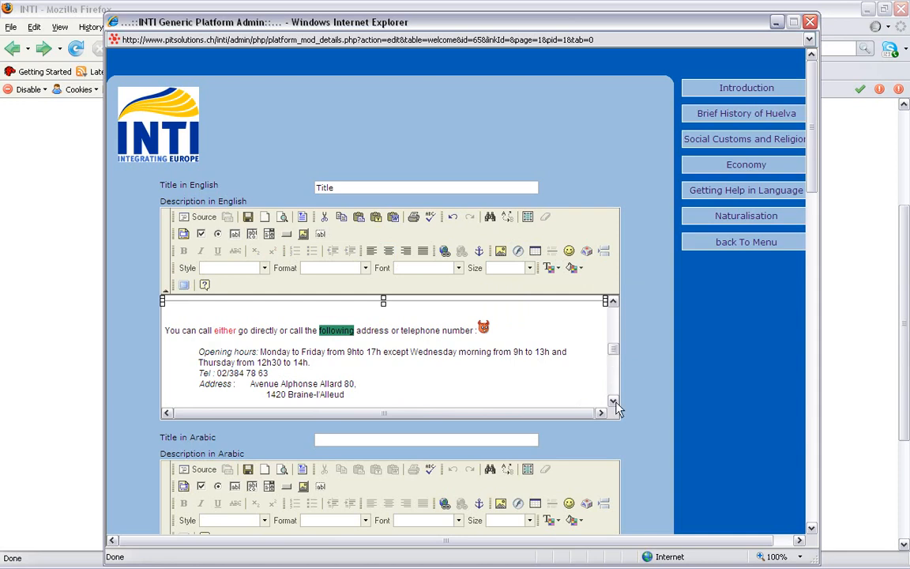
scroll(615, 403, "down", 10)
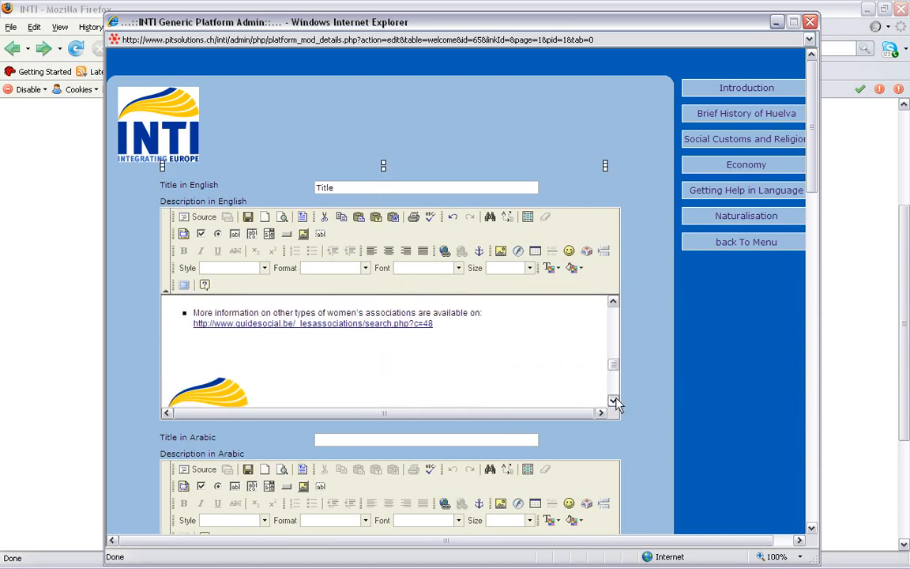
scroll(614, 404, "down", 5)
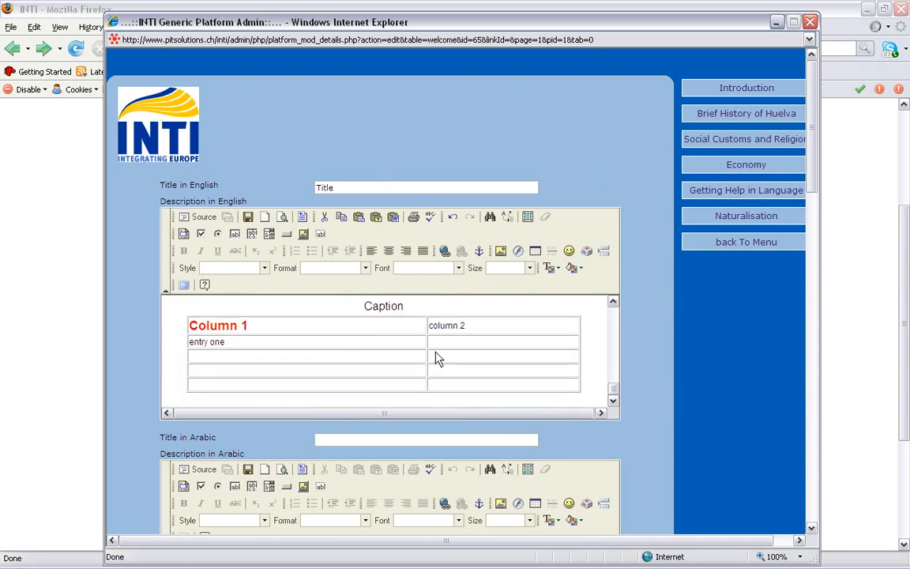
left_click(436, 349)
type("desc")
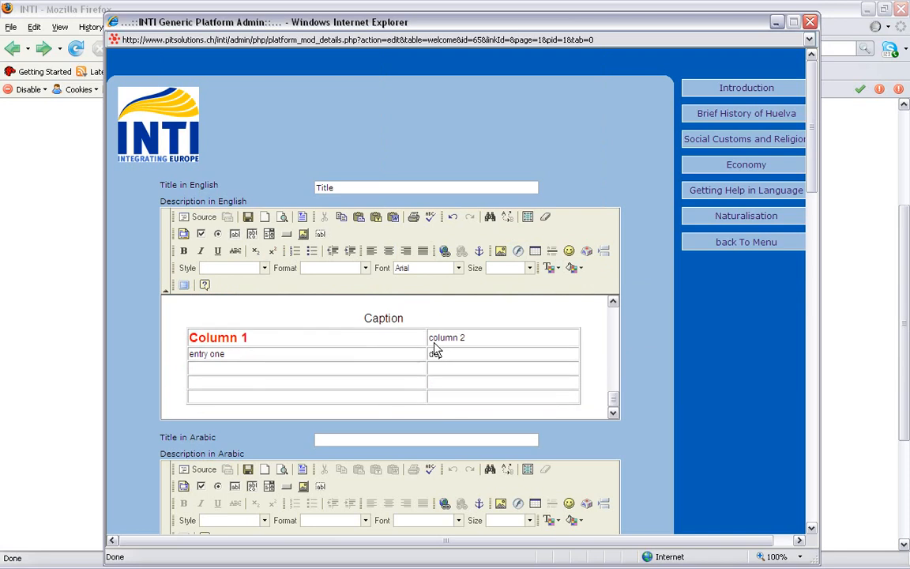
type("ription")
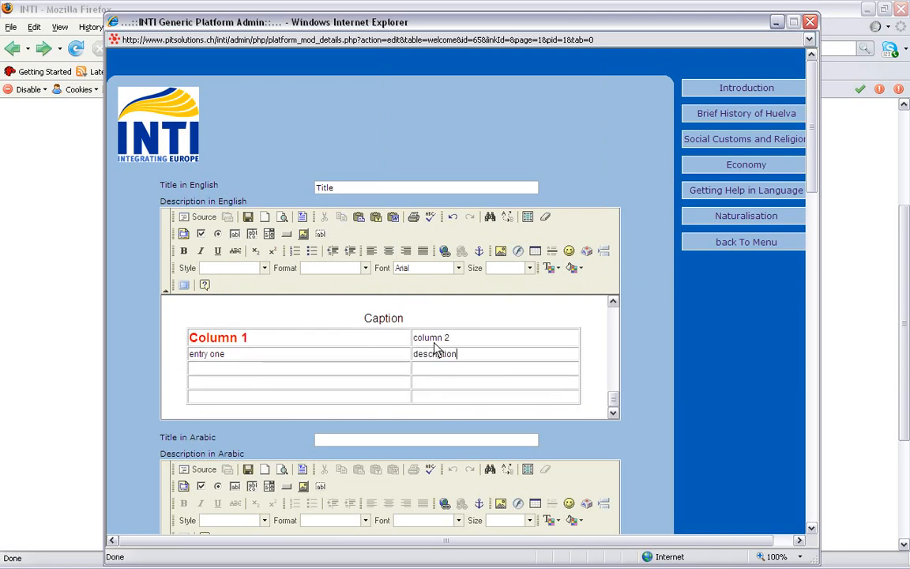
left_click(296, 371)
type("contact 2")
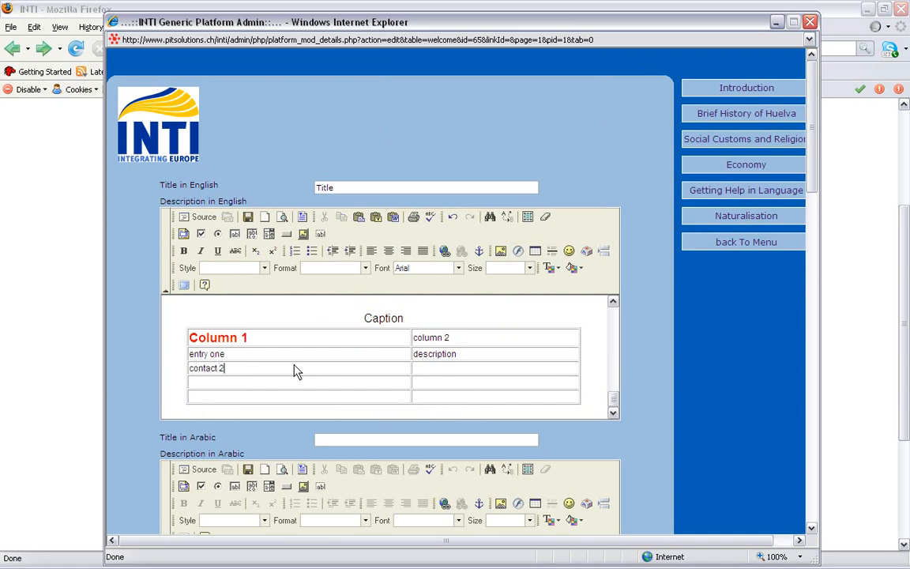
double_click(217, 354)
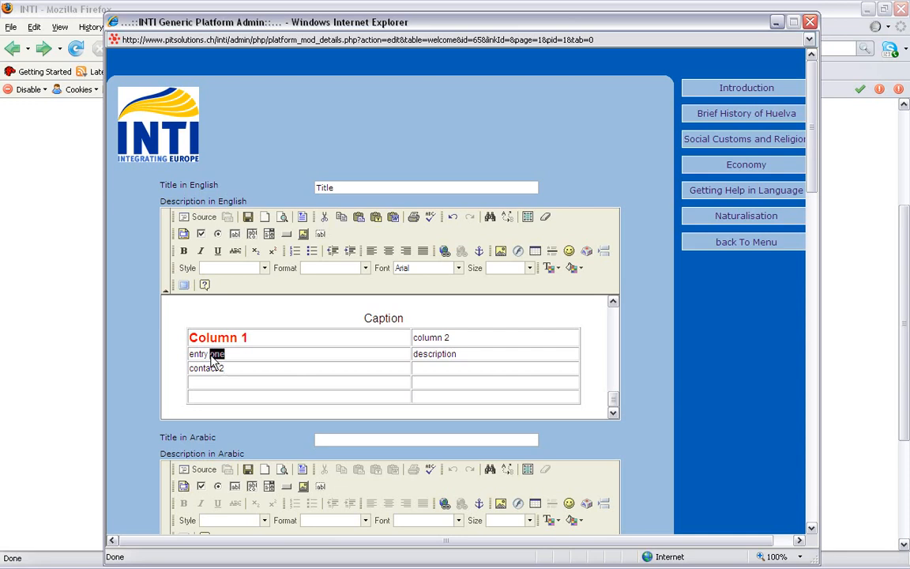
left_click(447, 250)
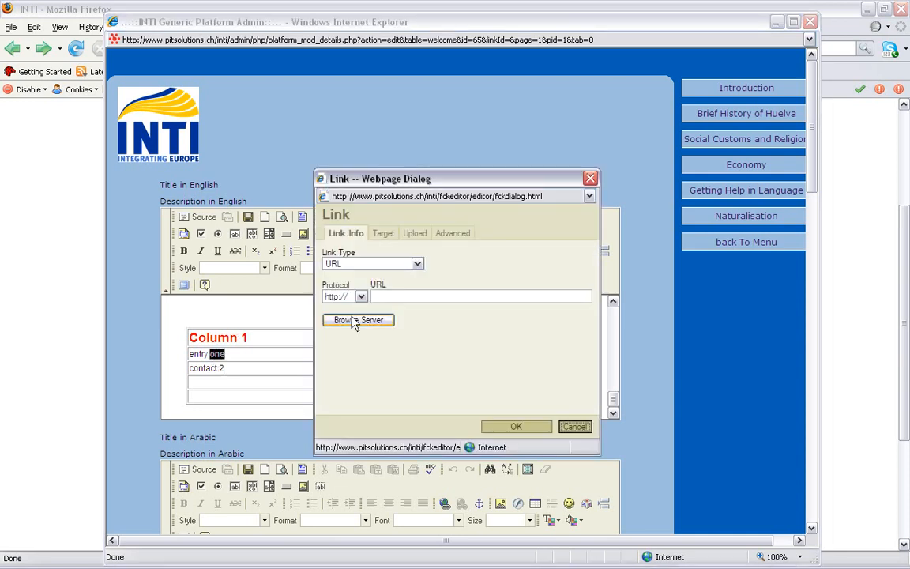
left_click(403, 298)
type("www")
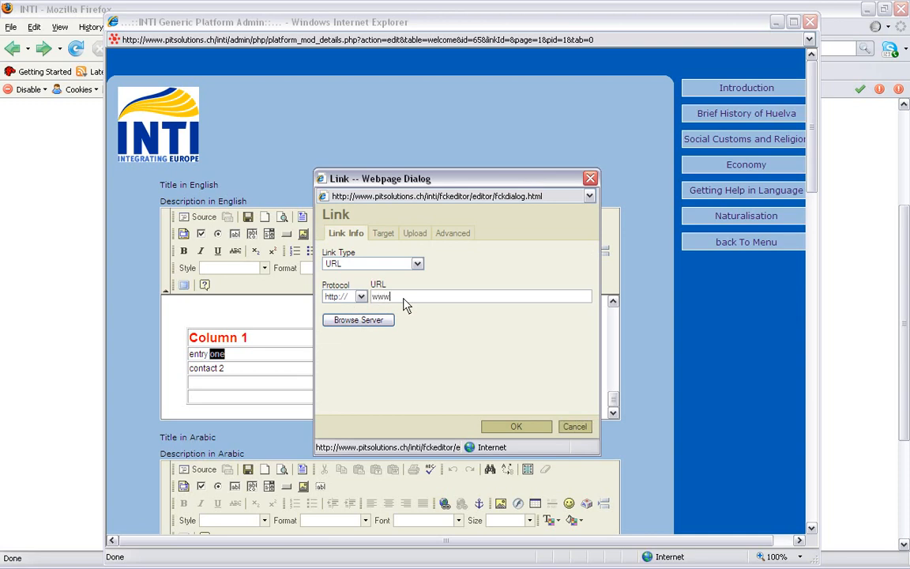
type(".gec-eran.org/")
left_click(517, 427)
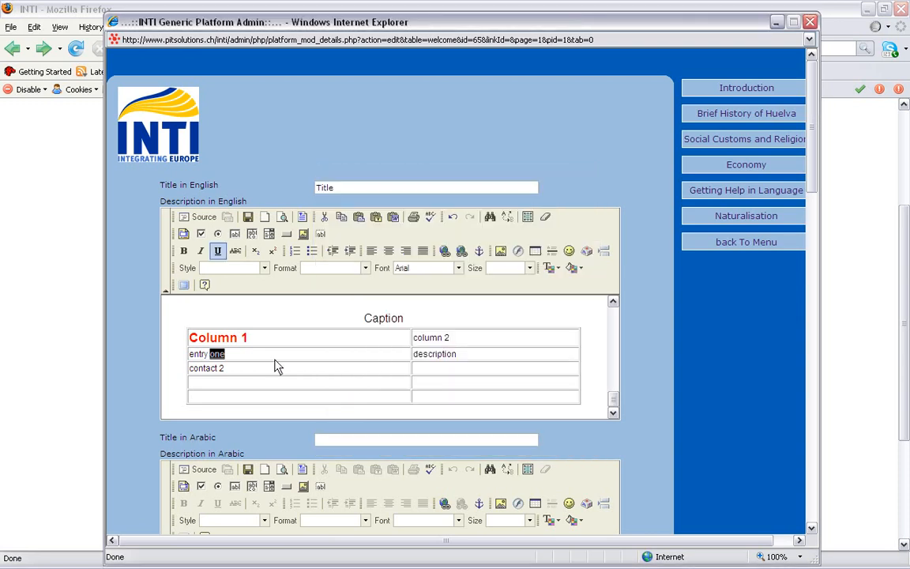
left_click(233, 366)
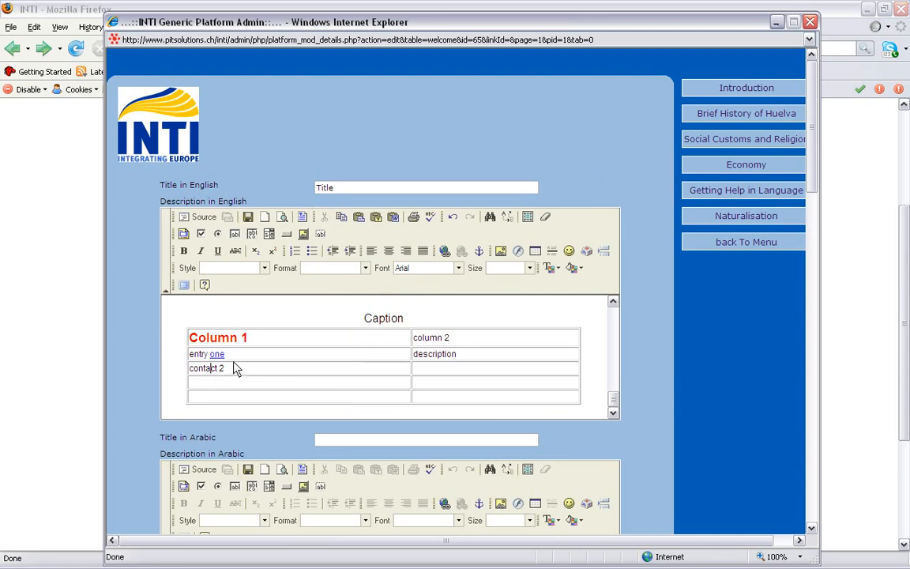
- Remove the link from the word "one" in the "entry one" cell
double_click(215, 355)
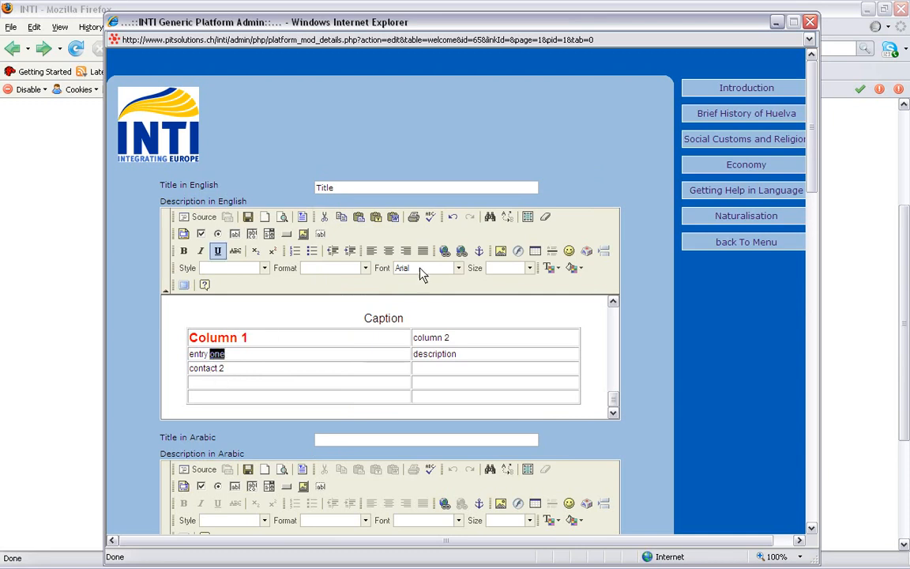
left_click(464, 251)
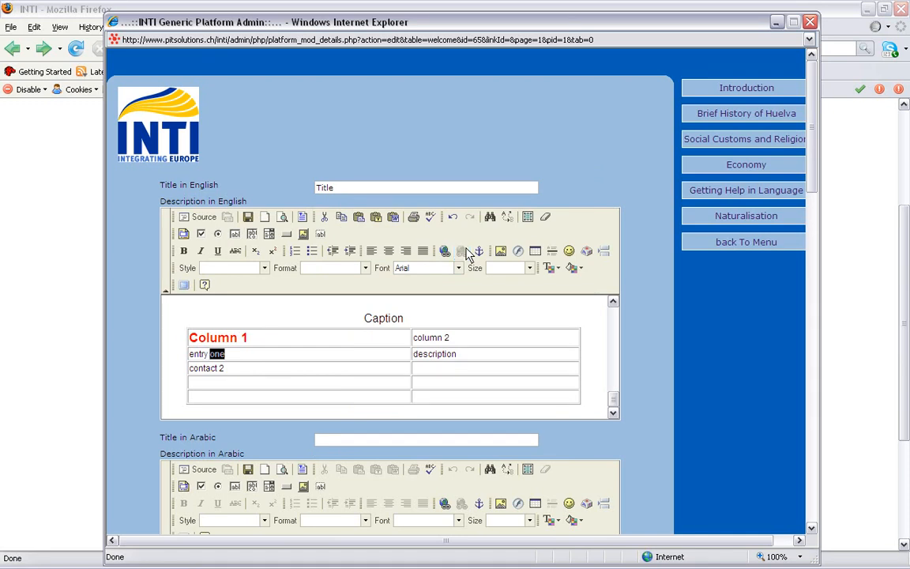
- Insert a nested table with 3 rows, 2 columns, 200 pixels width and border size 0 within the "contact 2" text
left_click(231, 371)
left_click(535, 252)
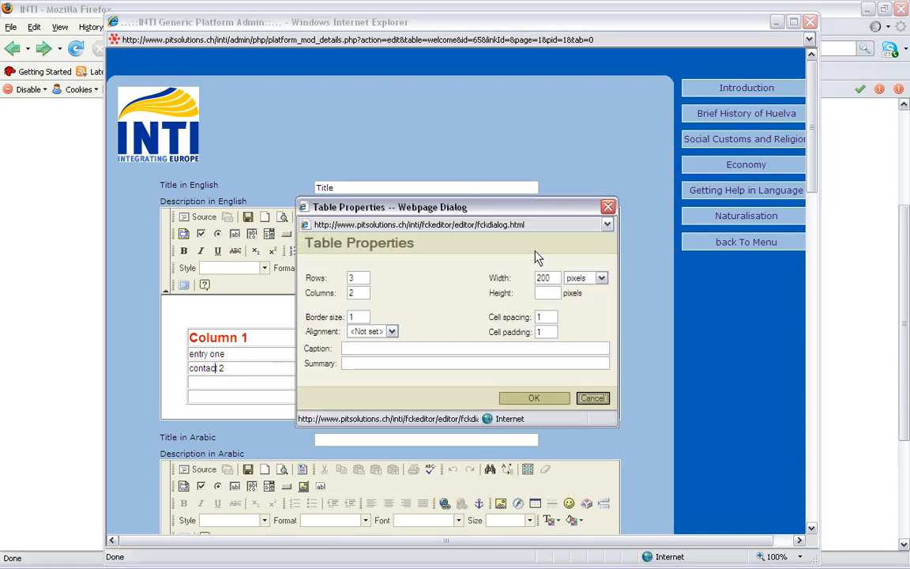
left_click(354, 320)
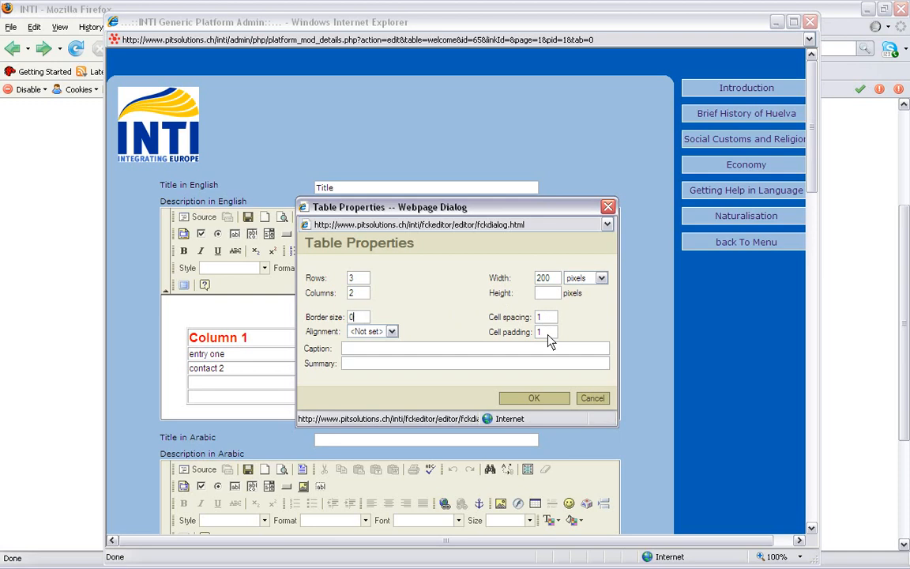
left_click(529, 399)
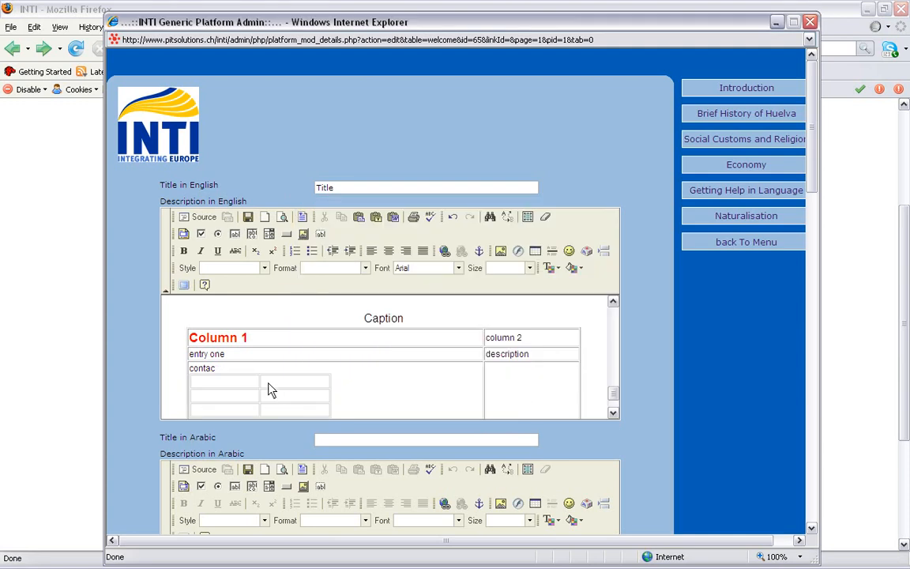
- Delete the nested 3-row, 2-column table from the "contact 2" cell
left_click(210, 355)
left_click(613, 412)
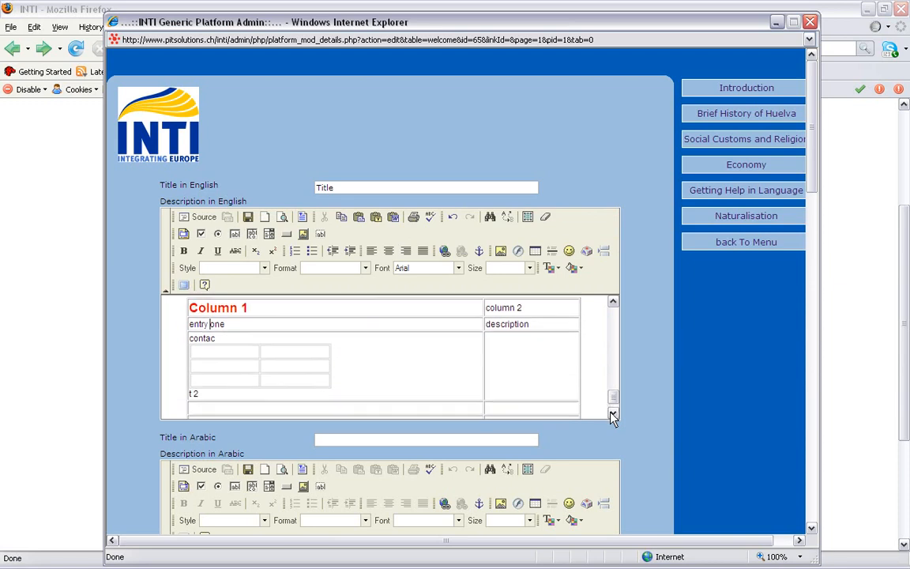
left_click(273, 371)
right_click(317, 356)
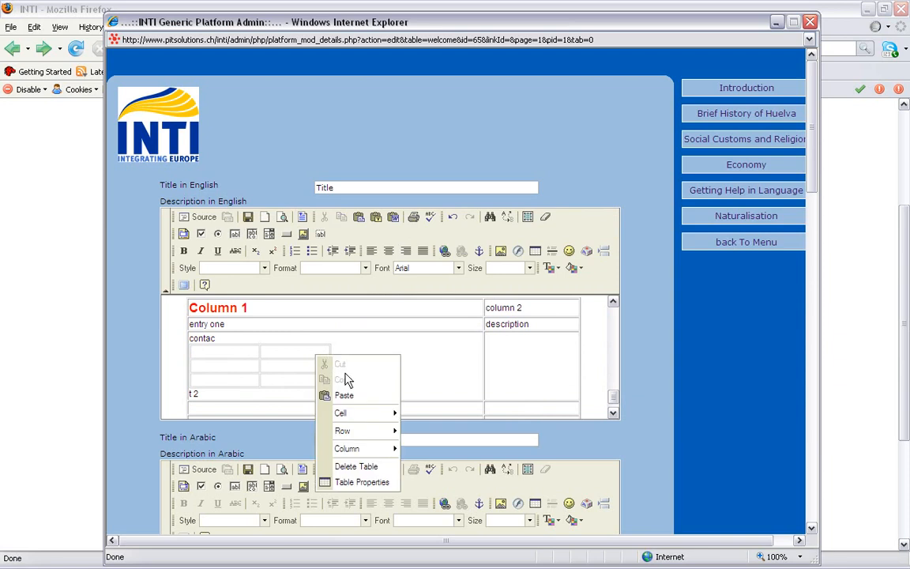
left_click(272, 382)
left_click(333, 378)
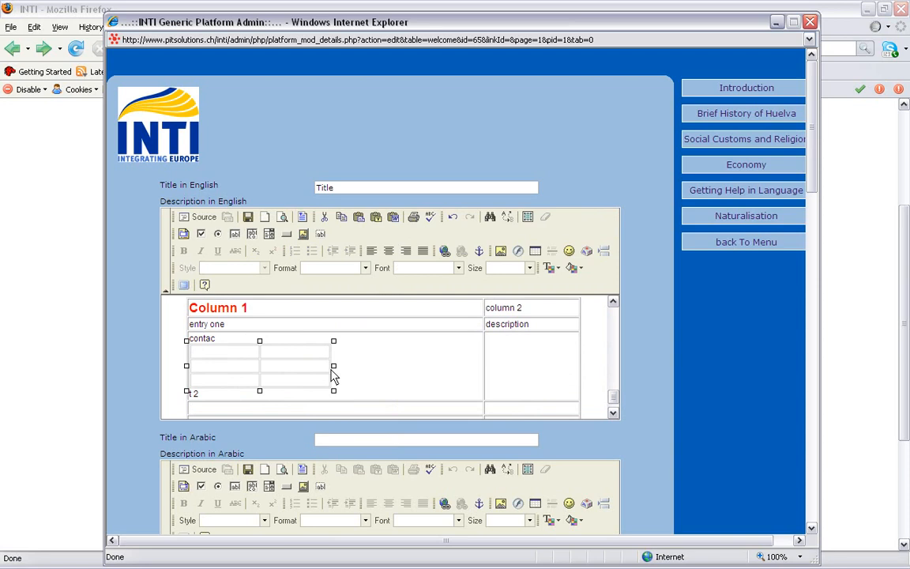
right_click(333, 376)
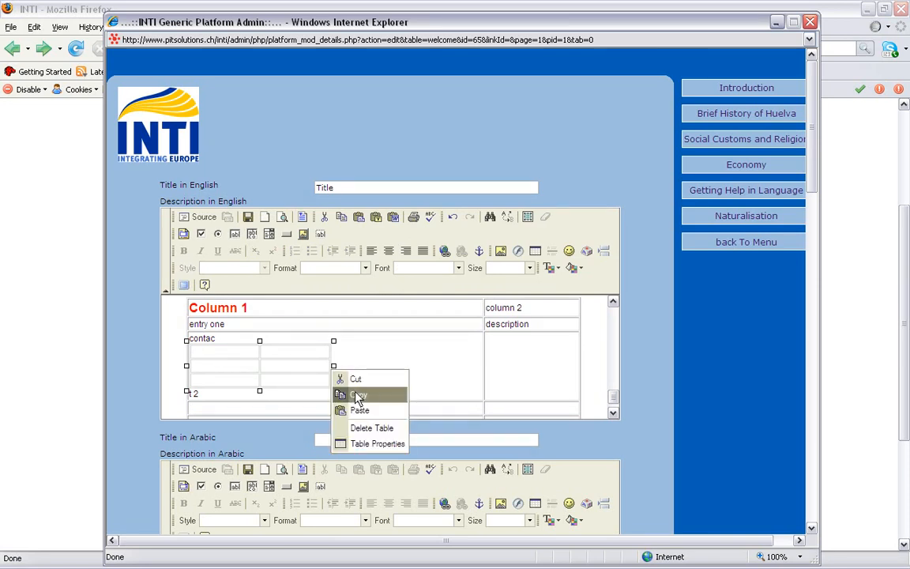
left_click(371, 431)
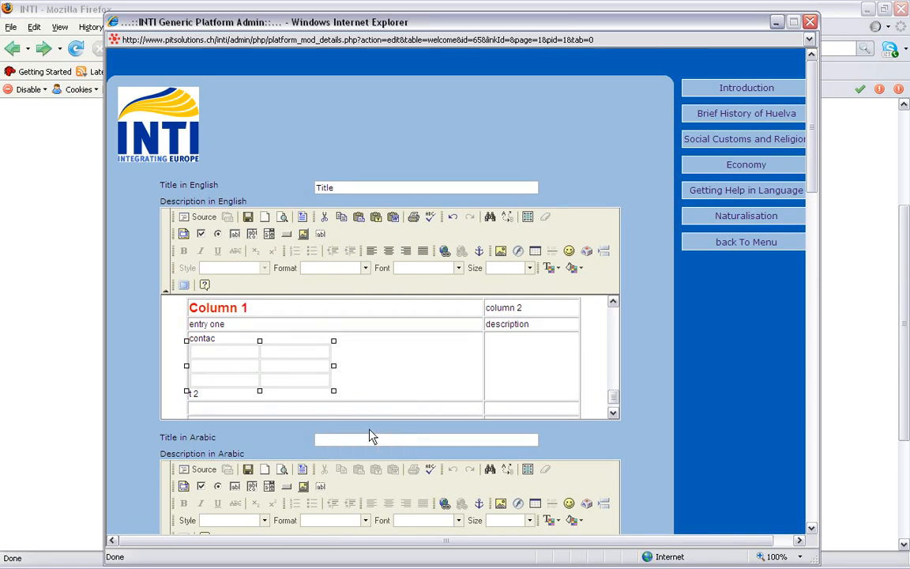
left_click(227, 368)
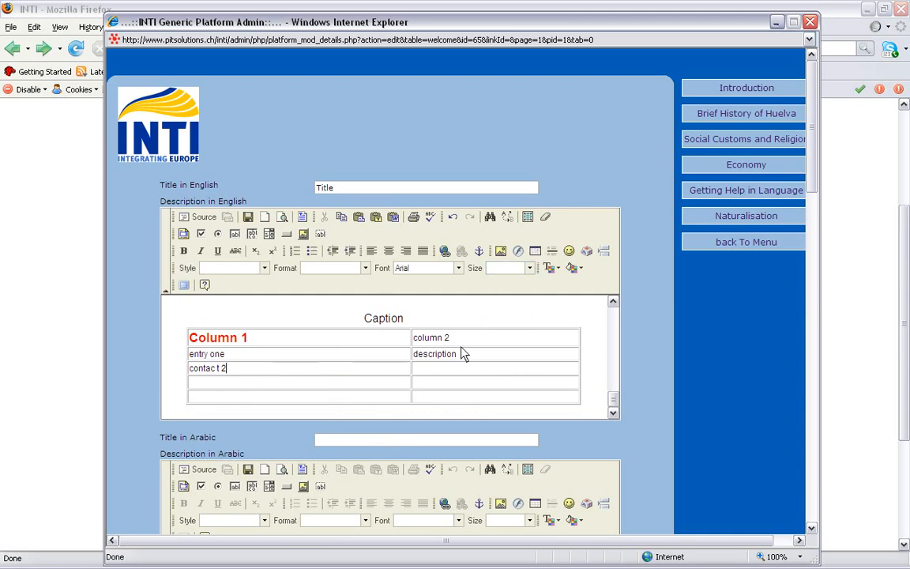
- Set the border size of the captioned "Column 1" / "column 2" table to 0
left_click(278, 334)
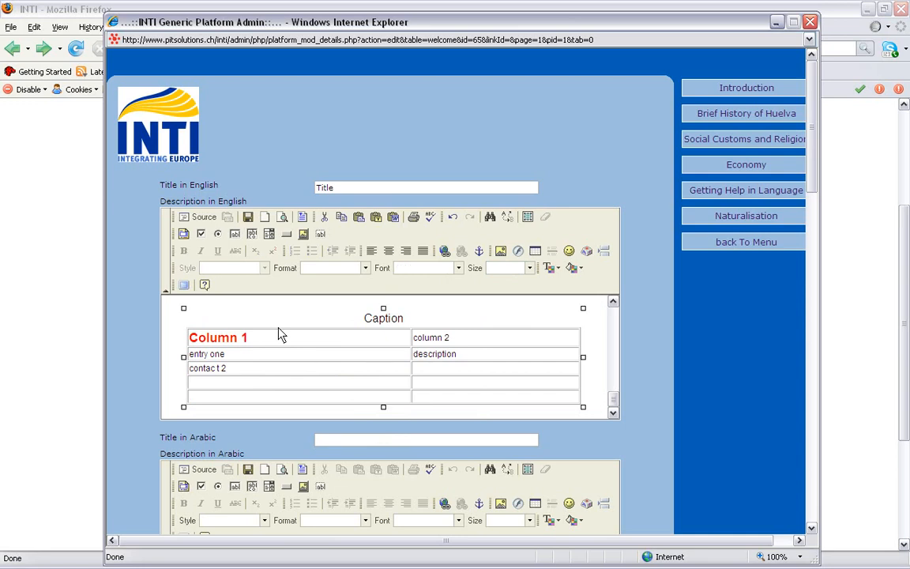
right_click(278, 335)
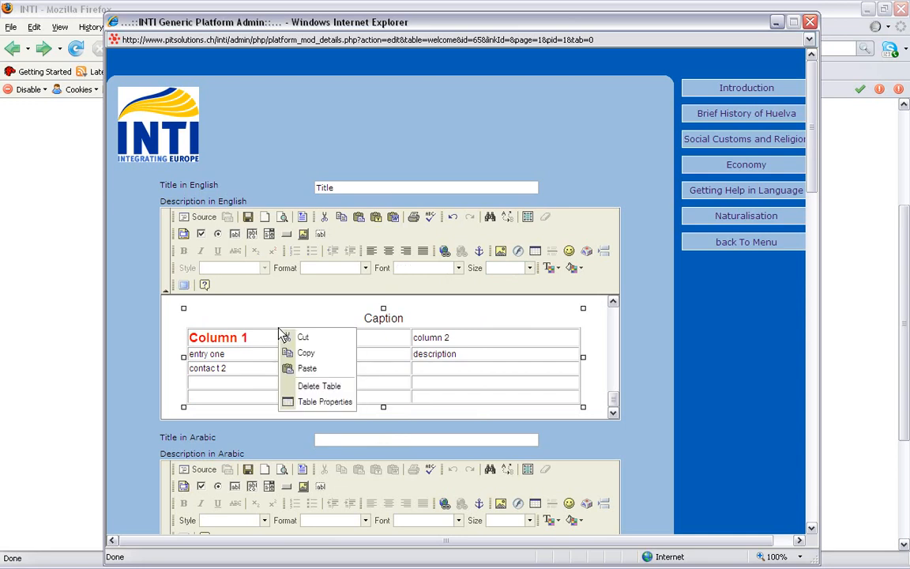
left_click(316, 403)
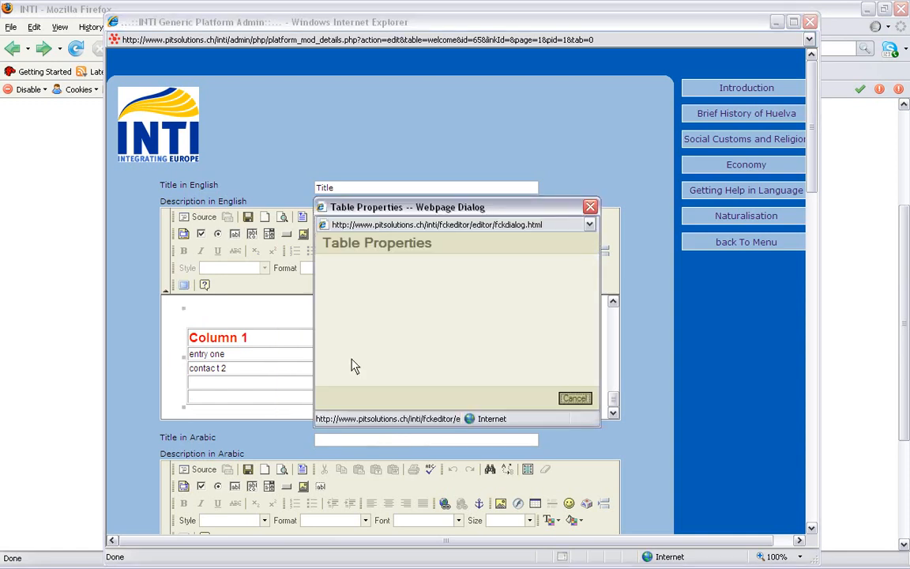
double_click(371, 317)
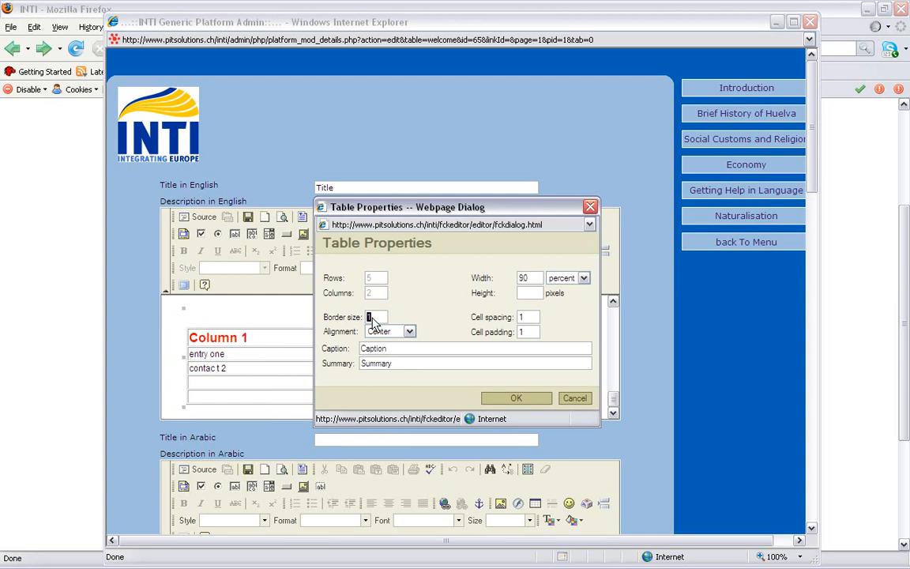
type("0")
left_click(515, 398)
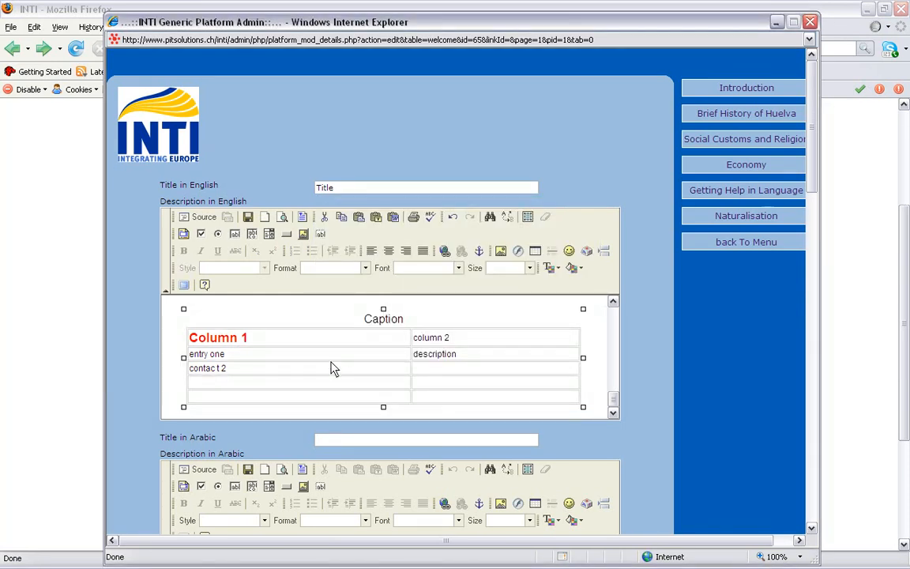
left_click(293, 349)
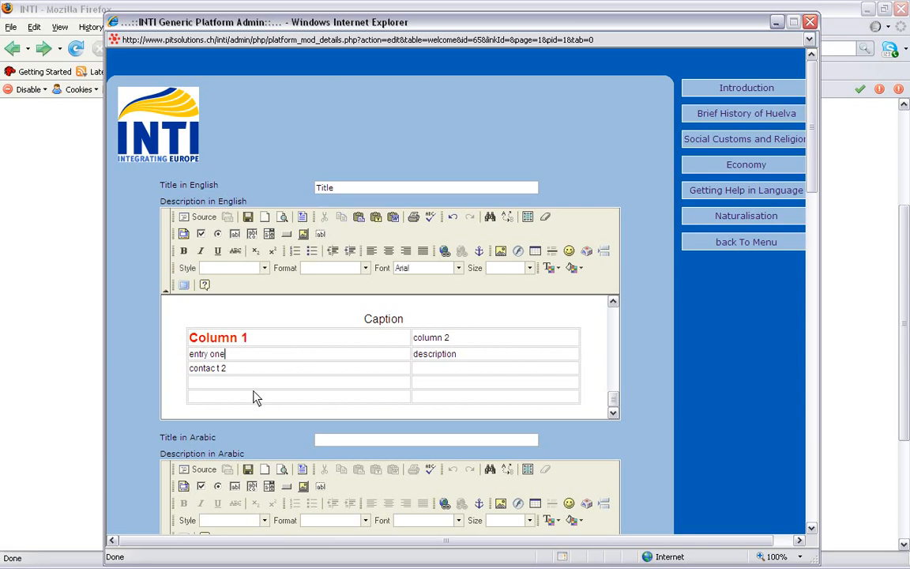
- Preview the English description down to the logo and the borderless table, and close the preview
left_click(174, 354)
scroll(175, 361, "up", 1)
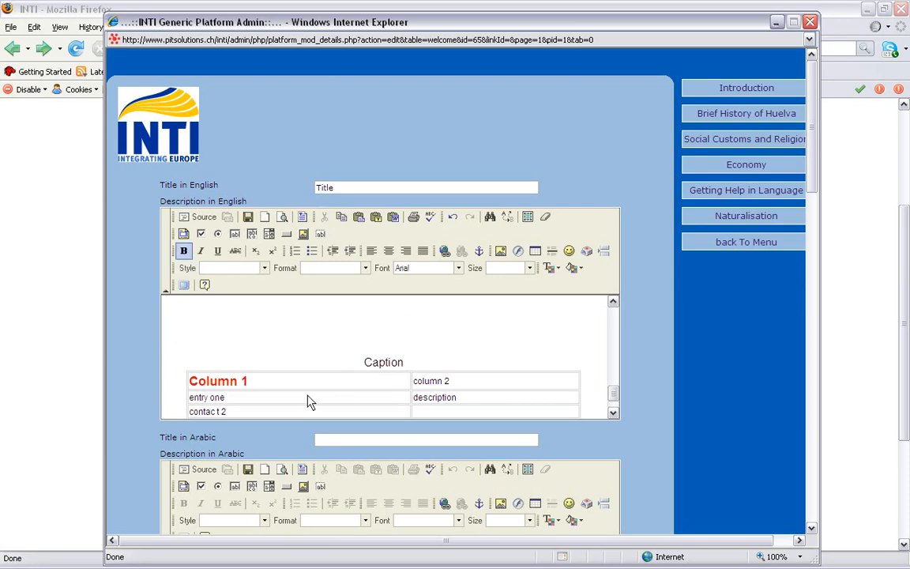
left_click(261, 381)
key("Up")
left_click(282, 218)
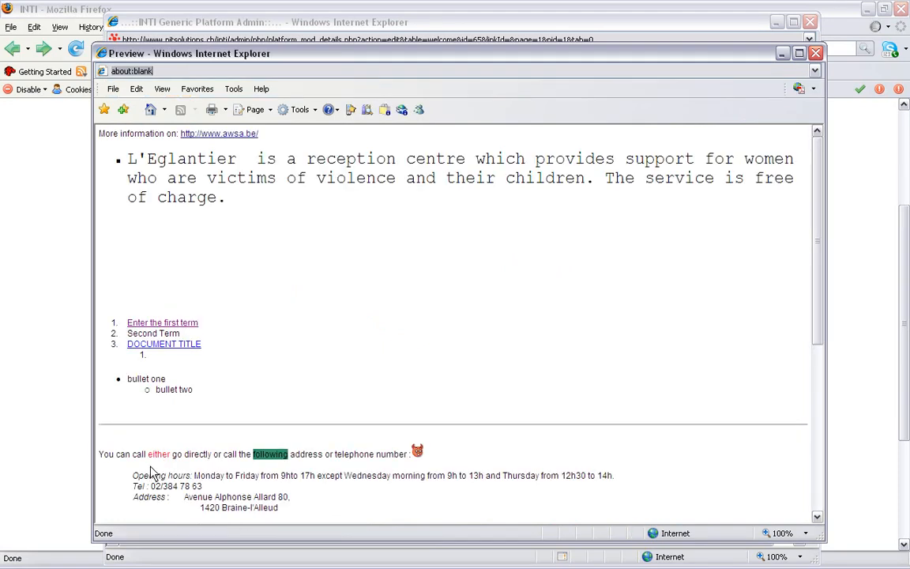
scroll(151, 474, "down", 5)
scroll(153, 473, "down", 2)
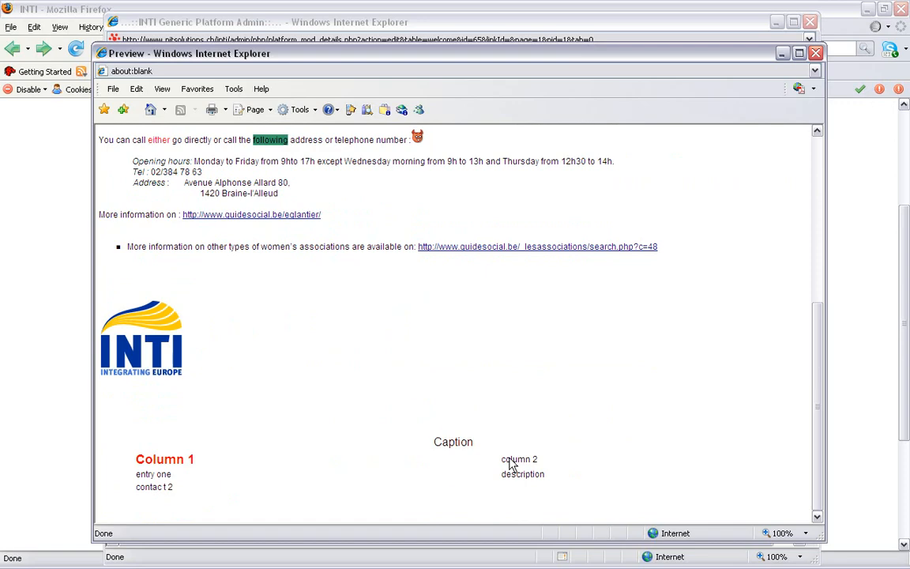
left_click(816, 54)
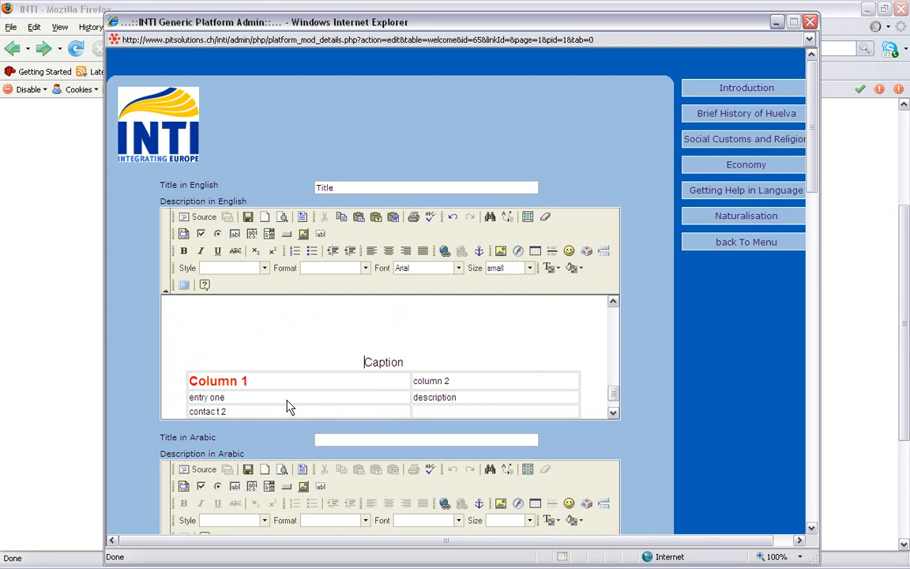
- Submit the edited welcome page details
left_click(287, 401)
left_click(613, 413)
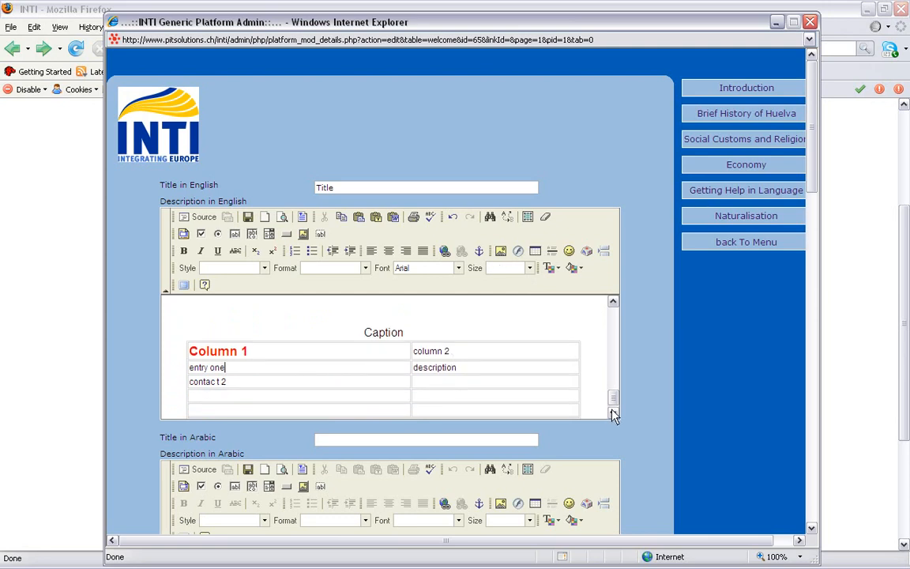
left_click(220, 370)
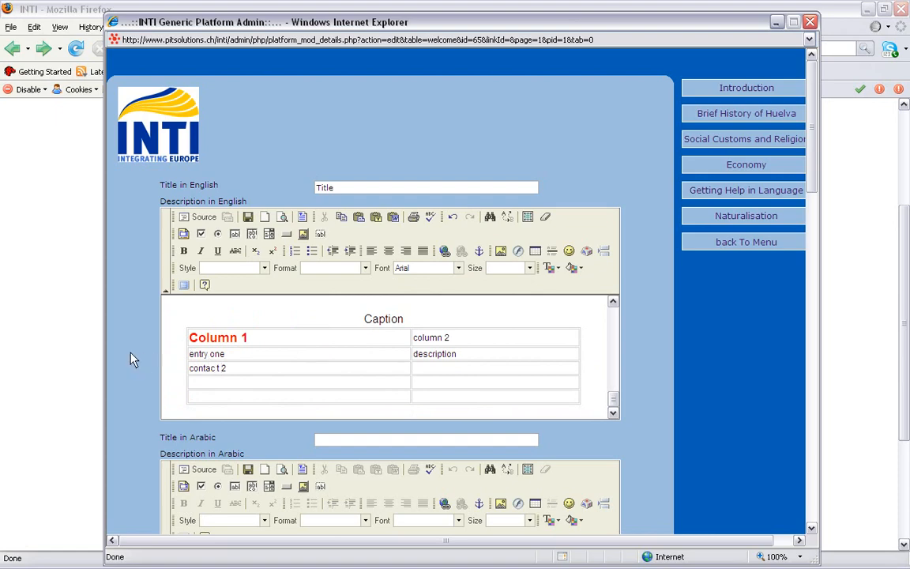
scroll(132, 355, "down", 5)
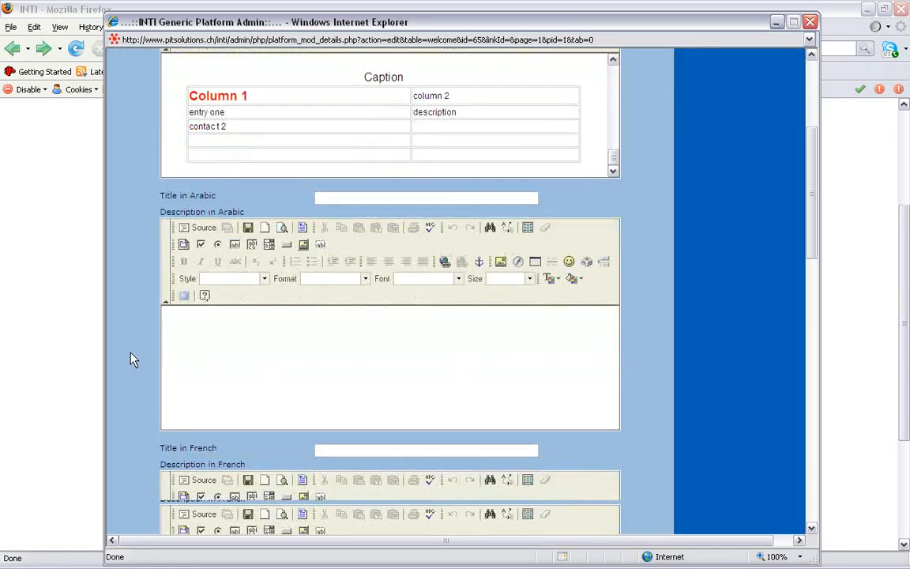
scroll(132, 358, "down", 12)
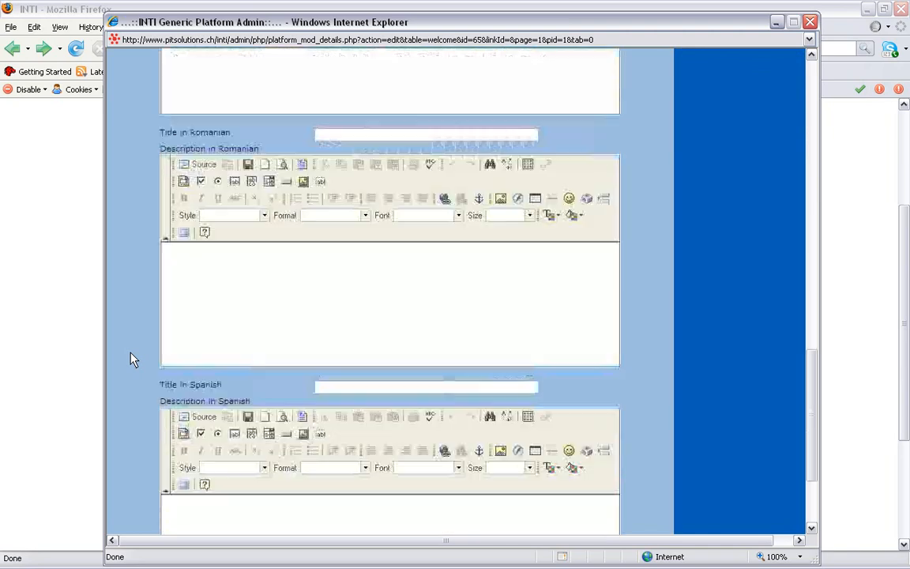
scroll(132, 357, "down", 3)
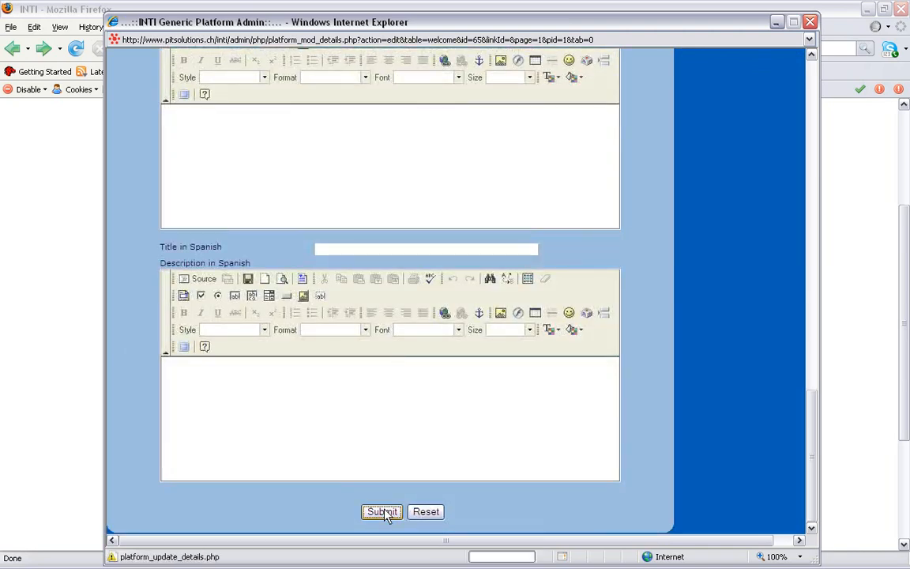
left_click(383, 512)
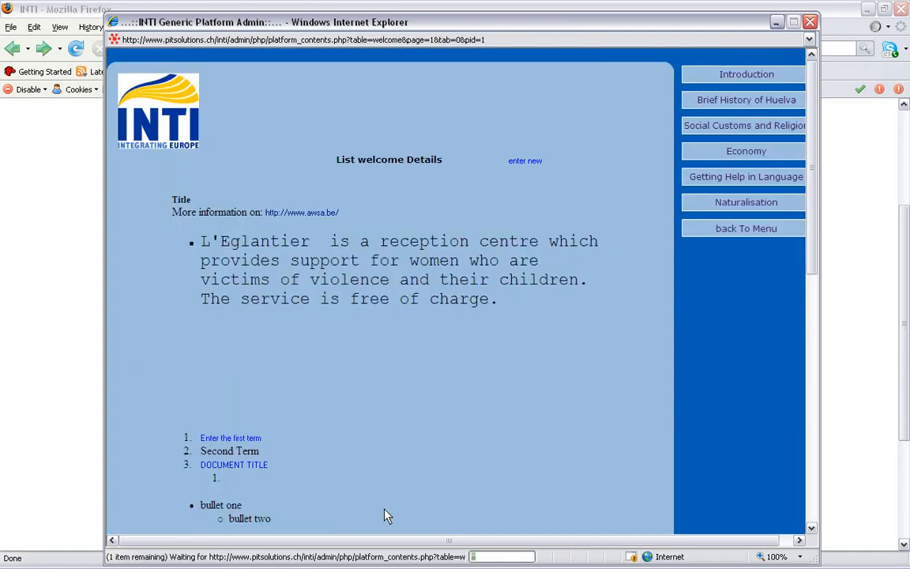
- Switch to Firefox, reload the public Welcome Introduction page and check the logo and table in its content
key("alt+Tab")
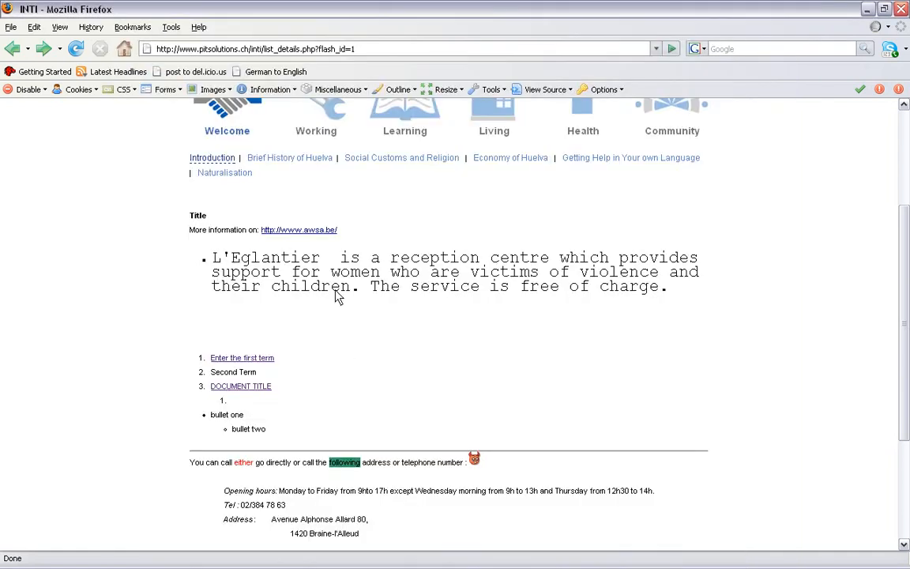
left_click(75, 51)
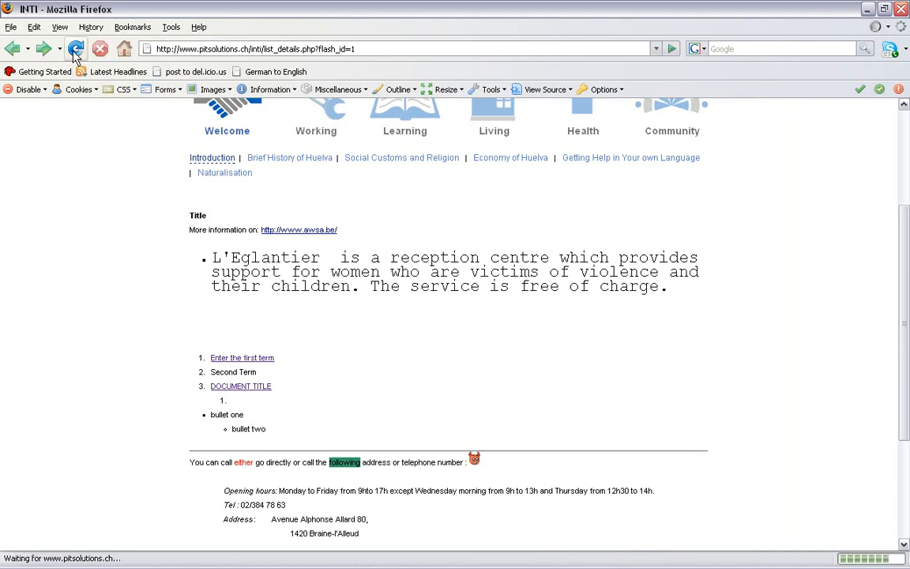
scroll(73, 52, "down", 10)
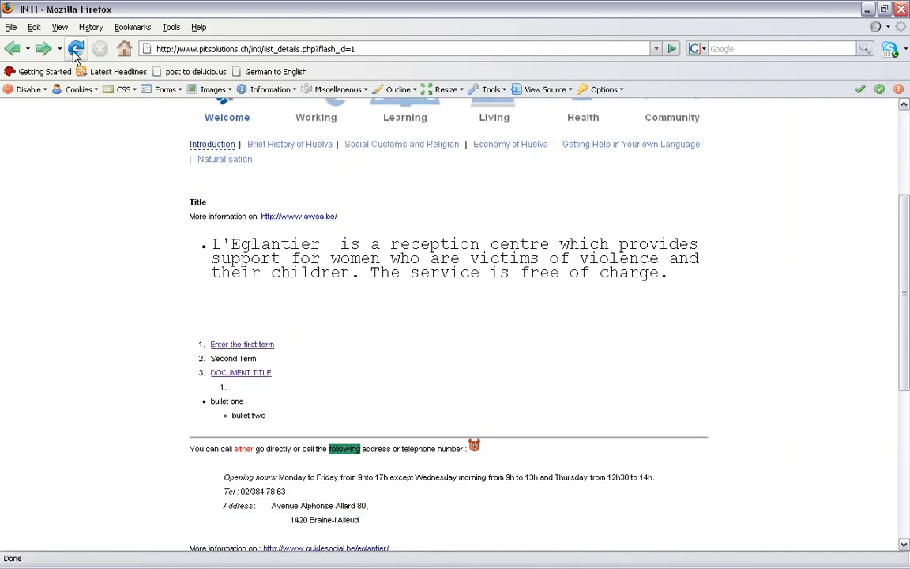
scroll(76, 55, "down", 1)
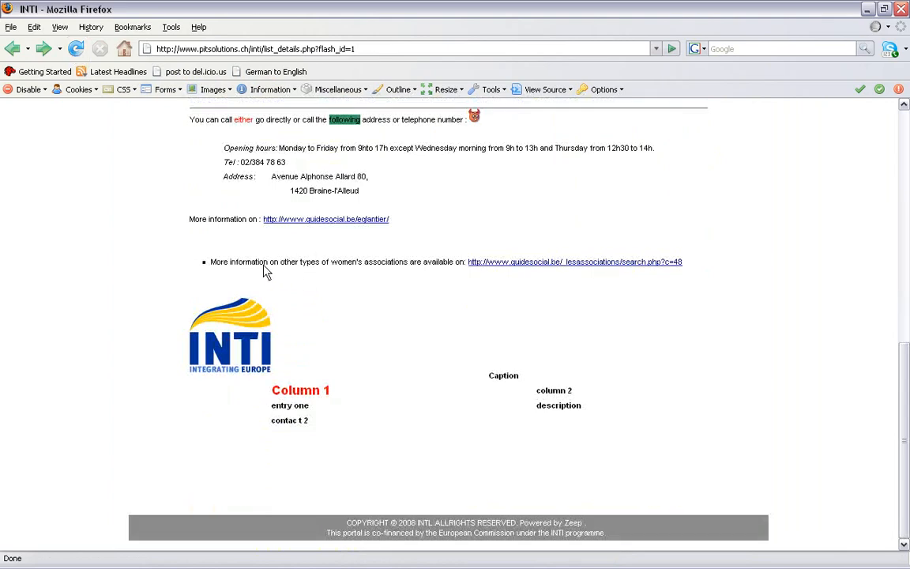
scroll(265, 272, "up", 9)
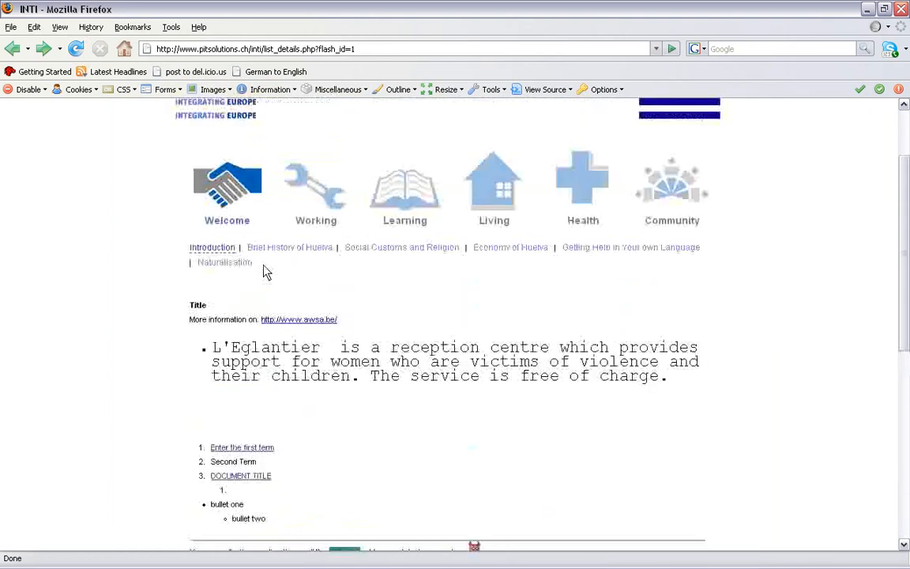
scroll(266, 271, "up", 2)
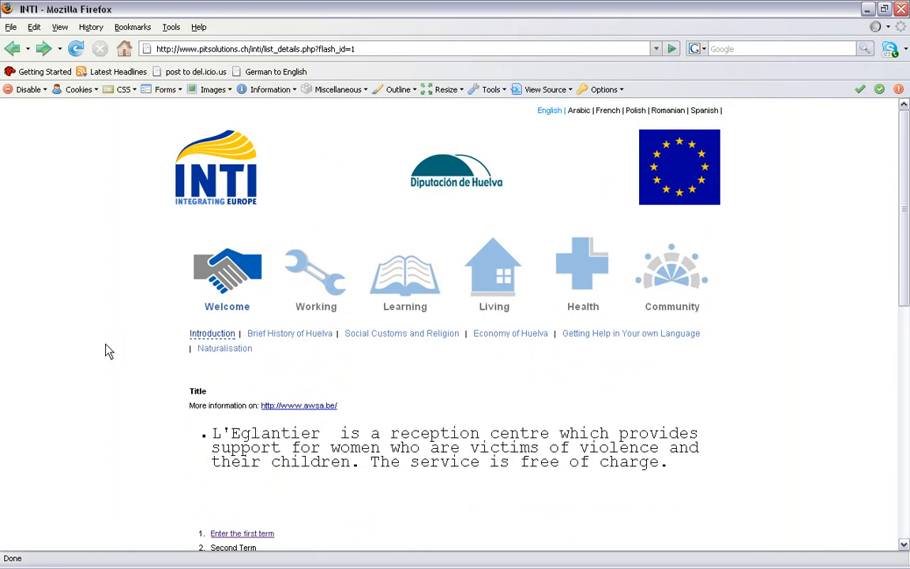
key("alt+Tab")
key("alt+Tab")
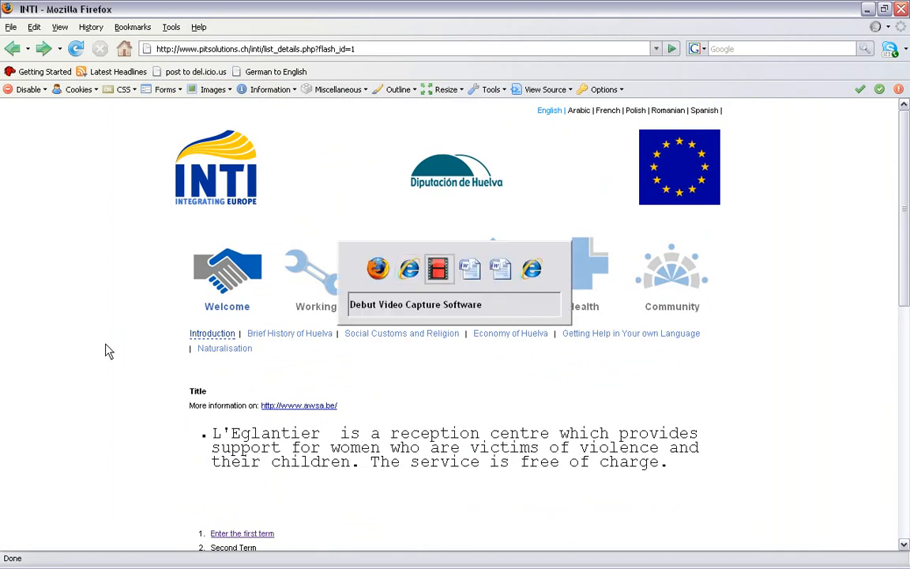